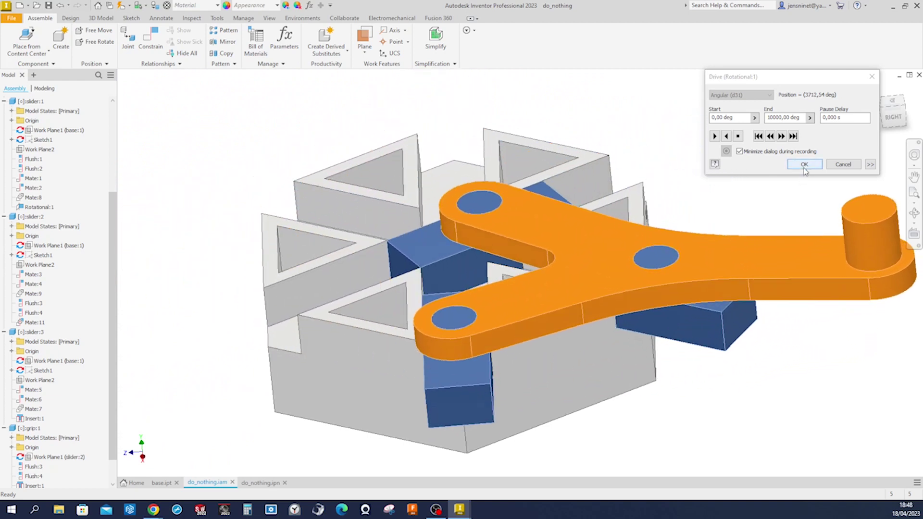
Step: Accept the rotational drive settings, and create a new part from the metric Standard (mm).ipt template
left_click(805, 164)
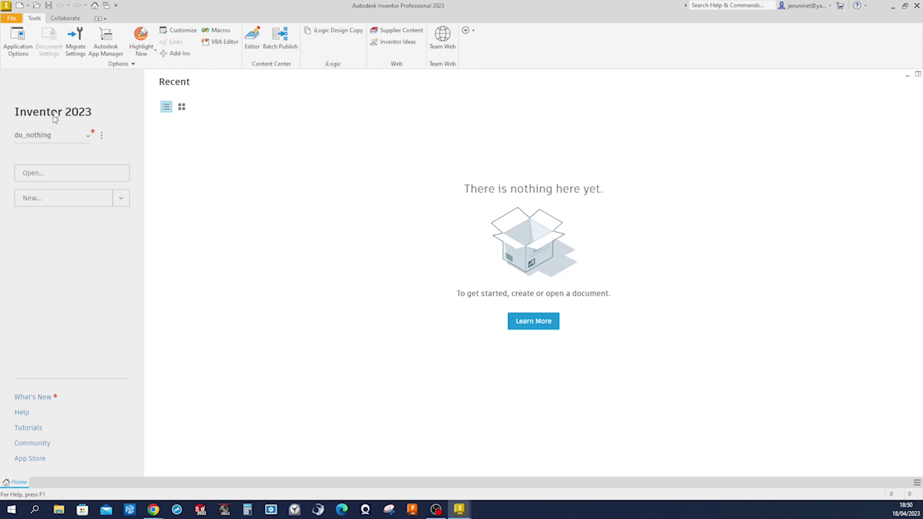
left_click(21, 6)
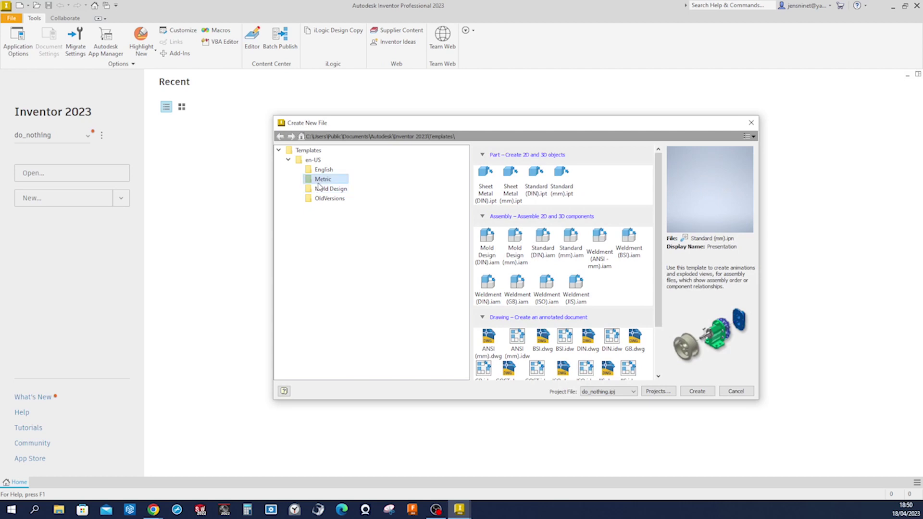
left_click(561, 181)
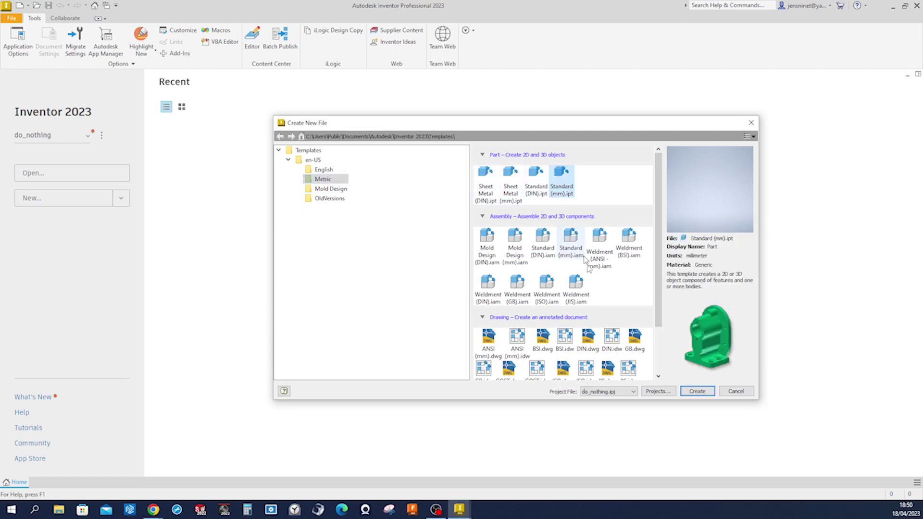
left_click(697, 393)
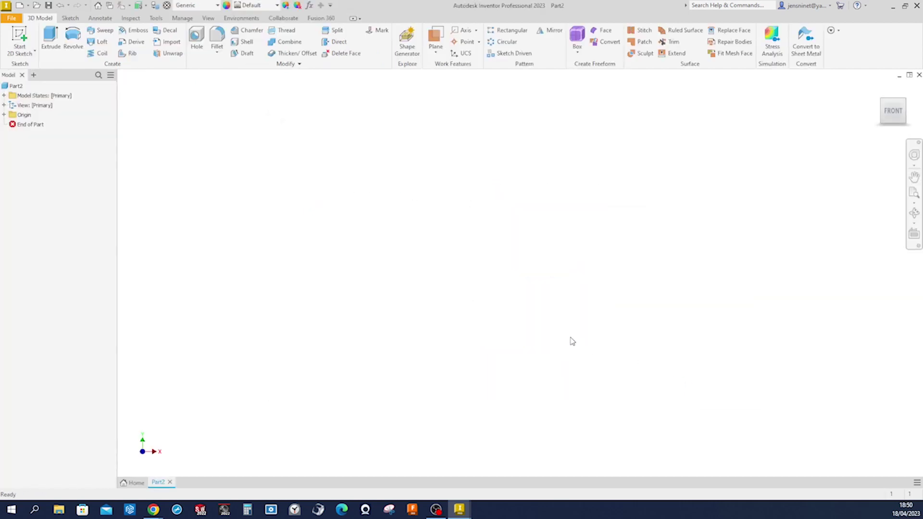
Step: Start a sketch on the horizontal XZ plane and draw a six-sided polygon centred on the origin with one vertex on the X axis
key("s")
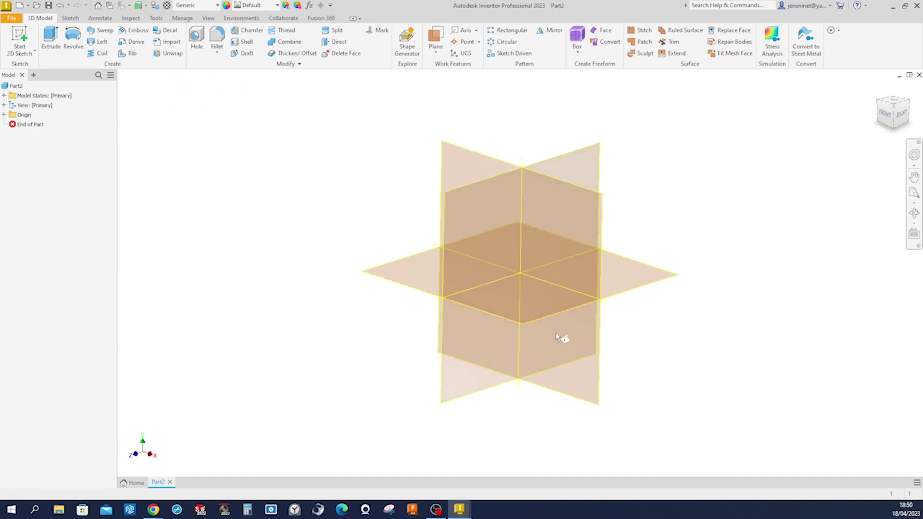
left_click(402, 280)
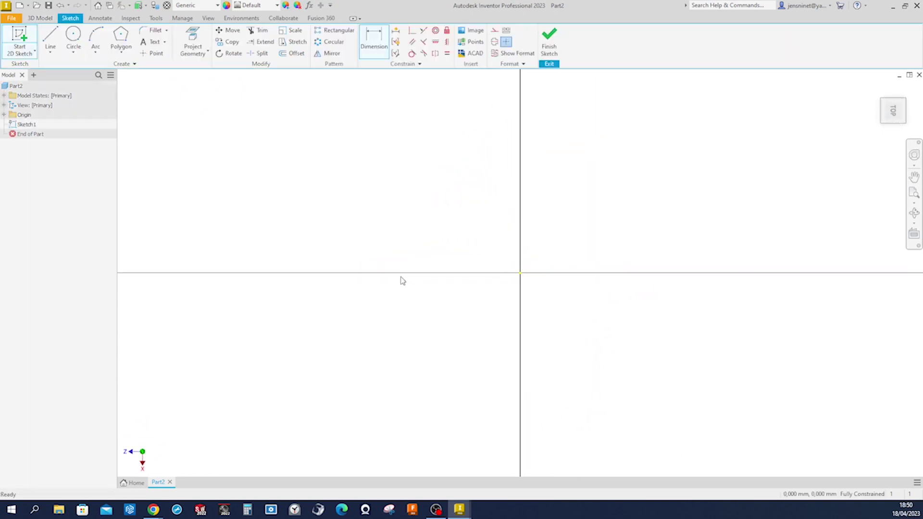
left_click(121, 38)
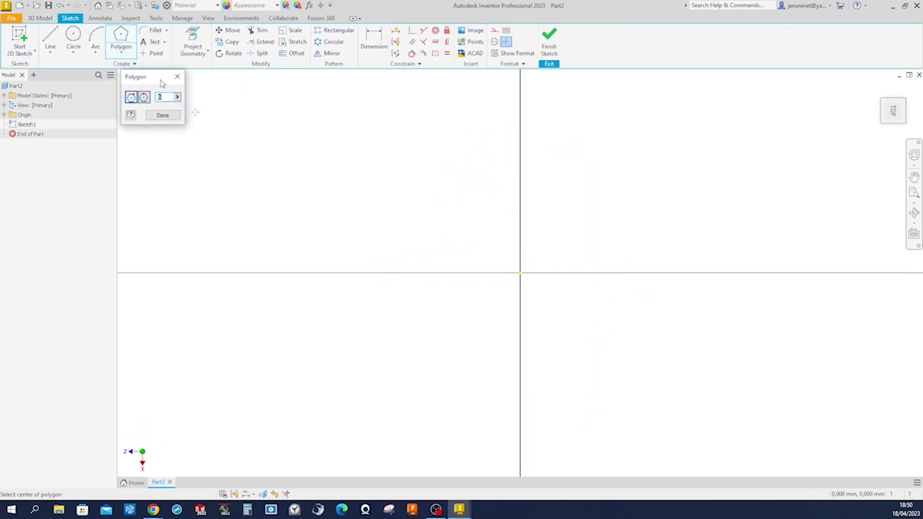
left_click(521, 272)
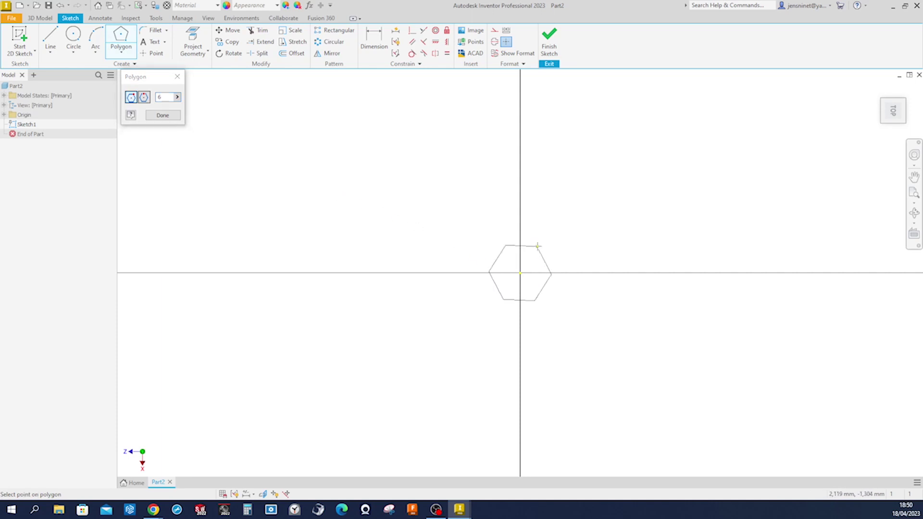
left_click(520, 164)
key("Escape")
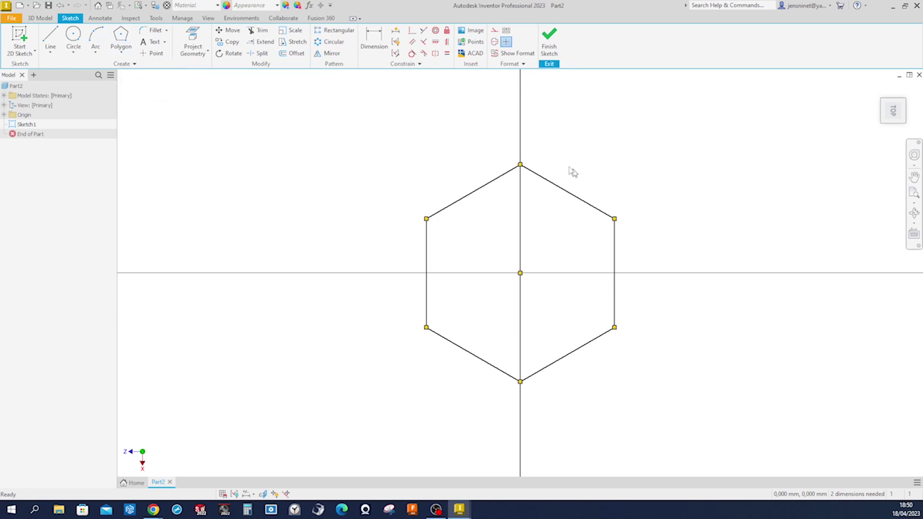
Step: Constrain one side of the hexagon parallel to the X axis and dimension the distance across its two parallel sides as 150 mm
left_click(436, 42)
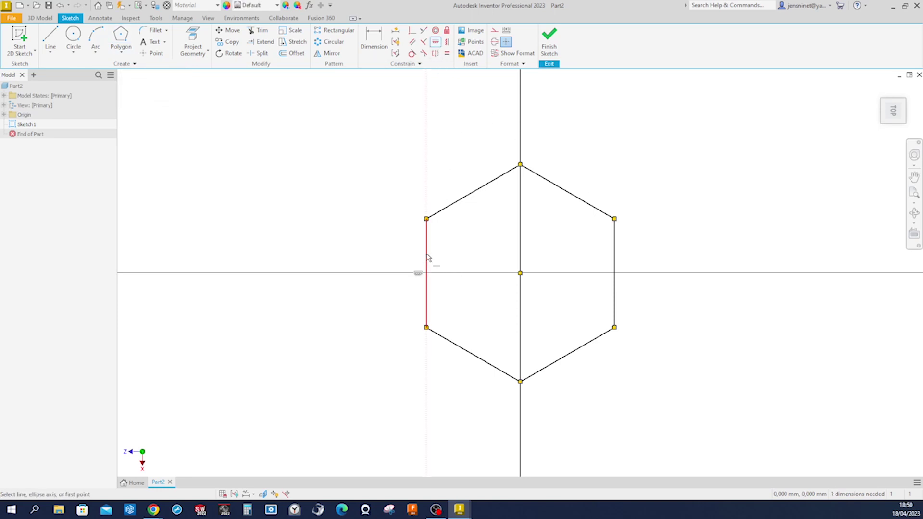
key("d")
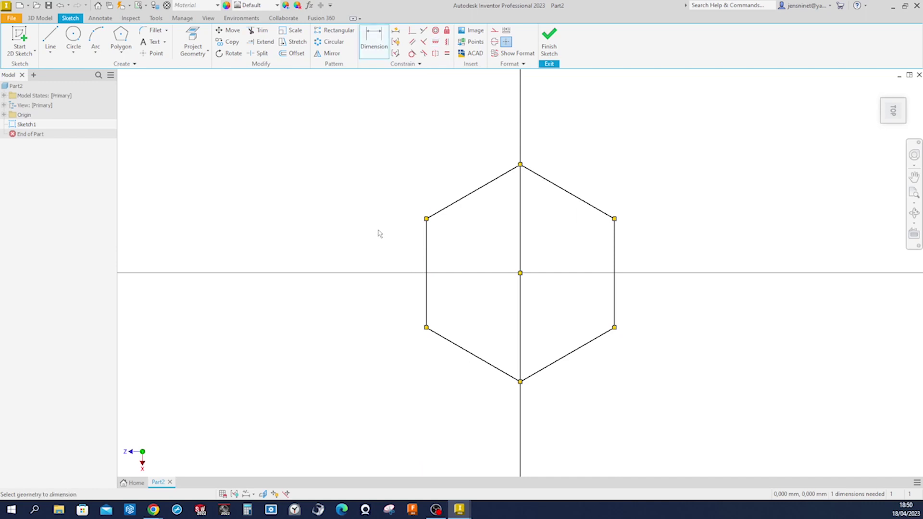
left_click(426, 260)
left_click(616, 272)
left_click(638, 199)
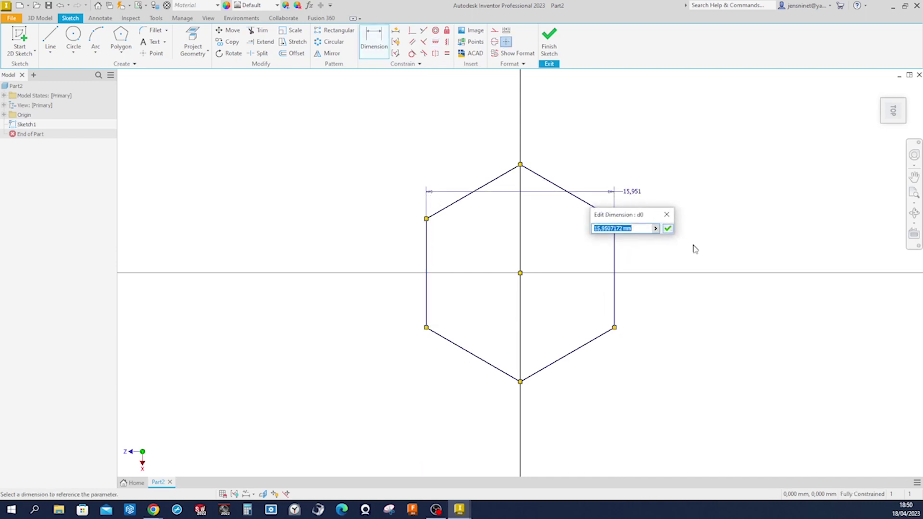
type("150")
key("Return")
scroll(671, 248, "down", 8)
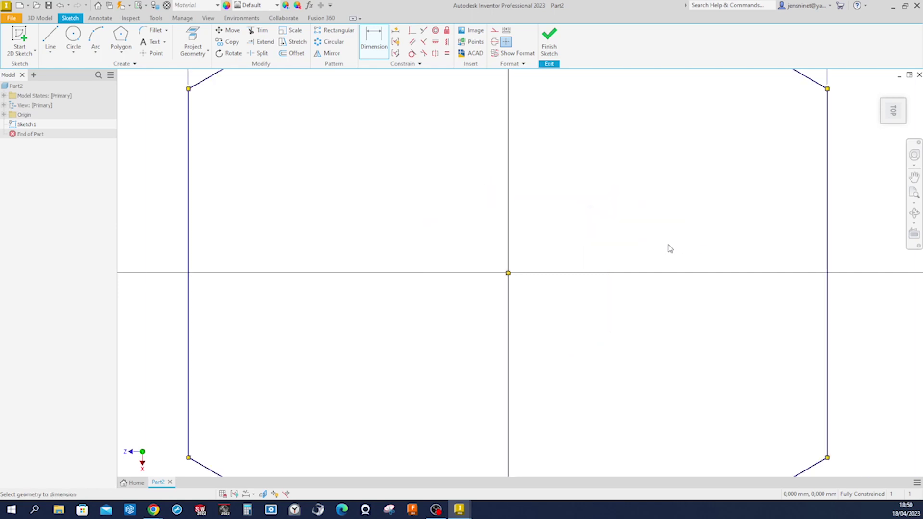
left_click(652, 158)
left_click(691, 192)
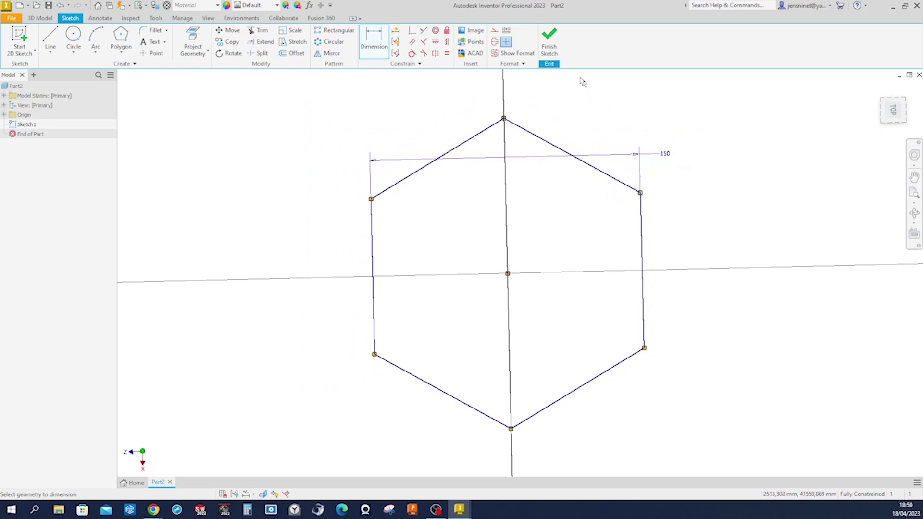
Step: Finish the sketch and extrude the hexagon upward by 48 mm as a solid
left_click(549, 43)
right_click(587, 120)
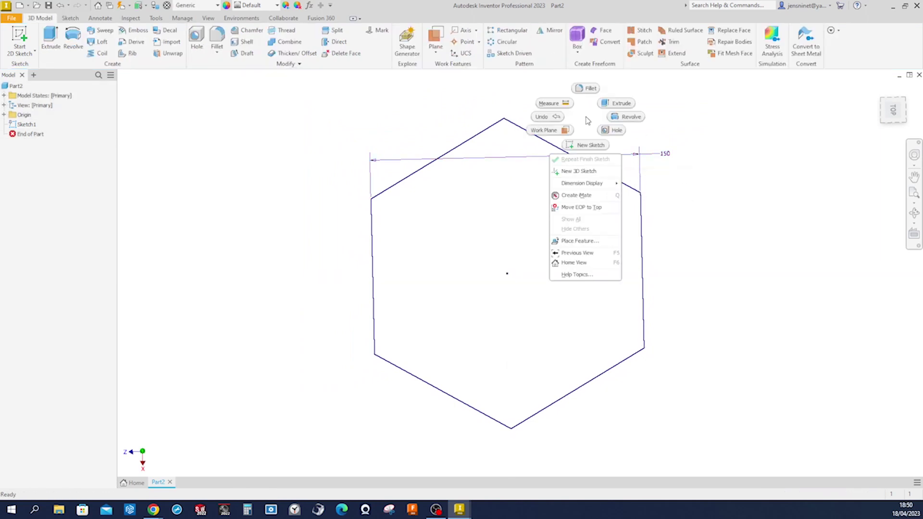
left_click(618, 104)
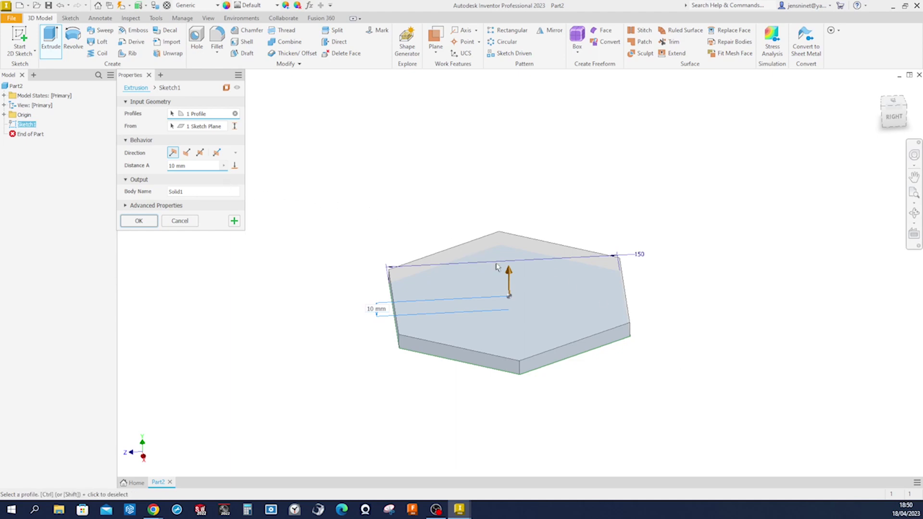
left_click_drag(507, 271, 508, 235)
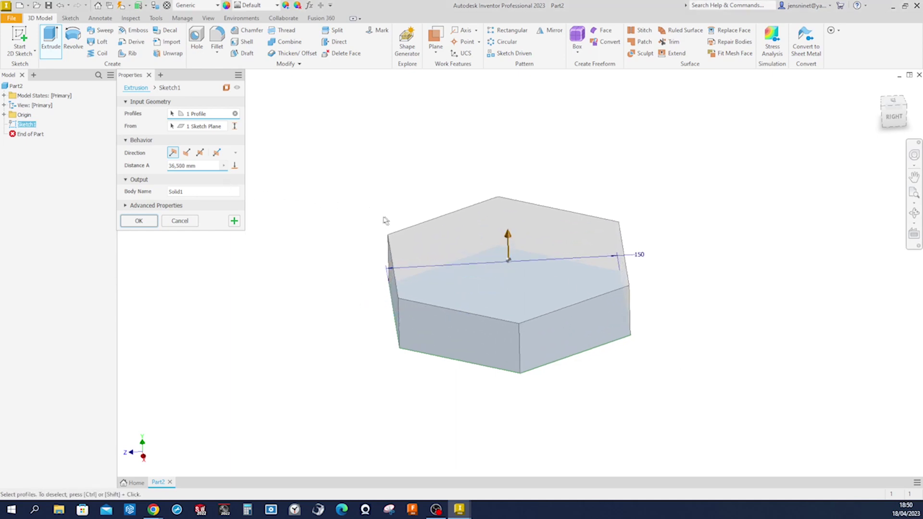
middle_click_drag(388, 220, 365, 210, "shift")
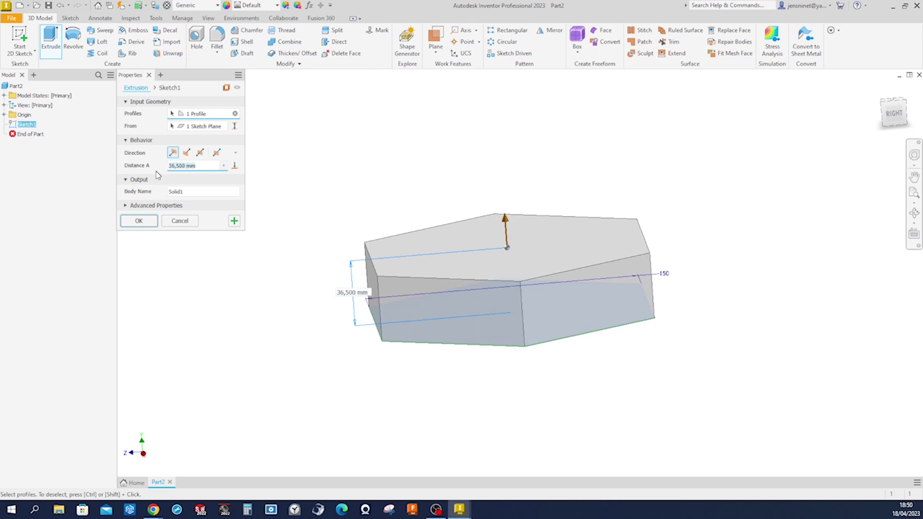
type("48")
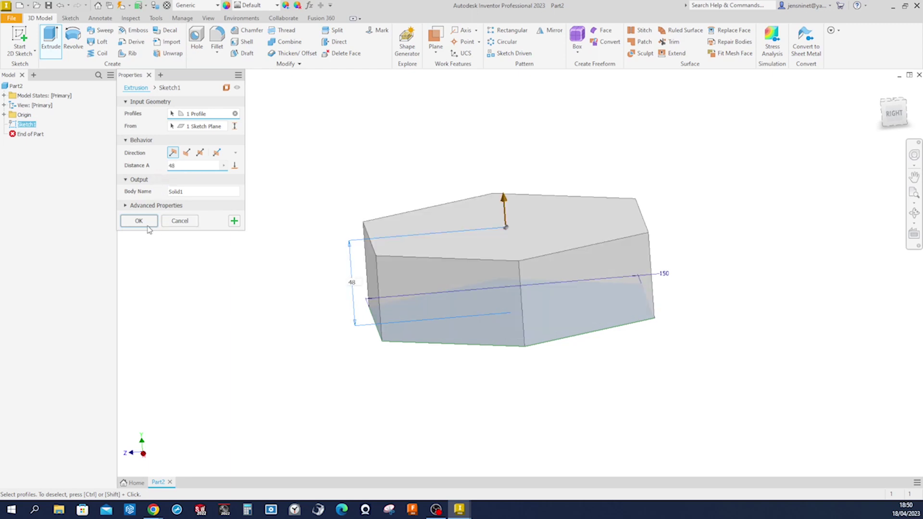
left_click(140, 221)
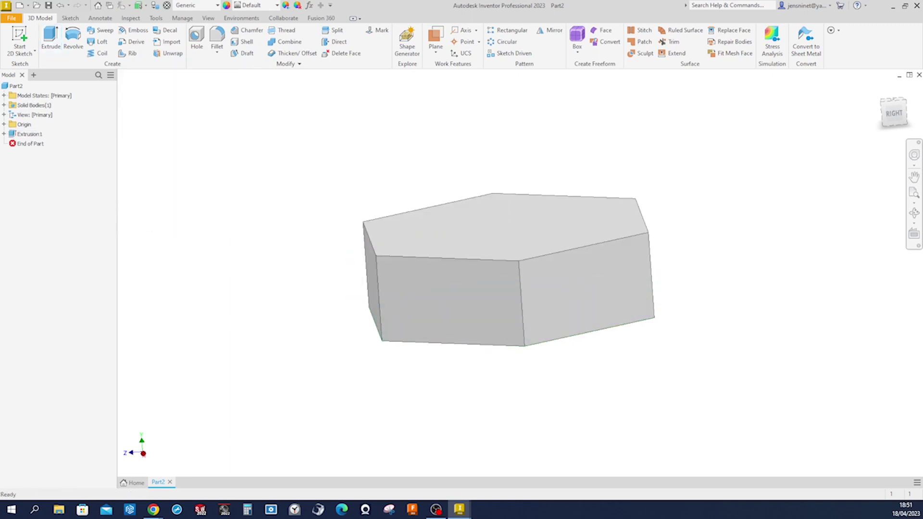
Step: Start a sketch on the hexagonal block's top face and draw a two-point center rectangle about 30 mm wide between the origin and one vertex
key("F6")
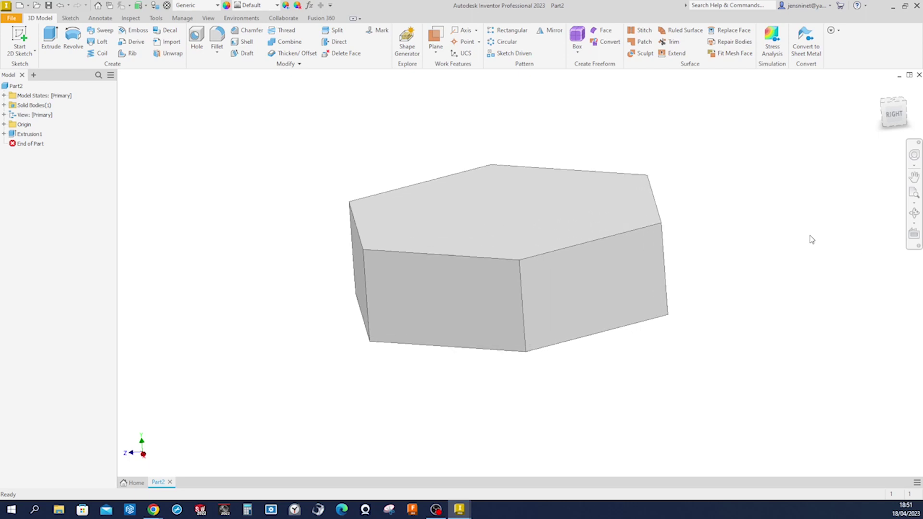
left_click(584, 269)
left_click(589, 266)
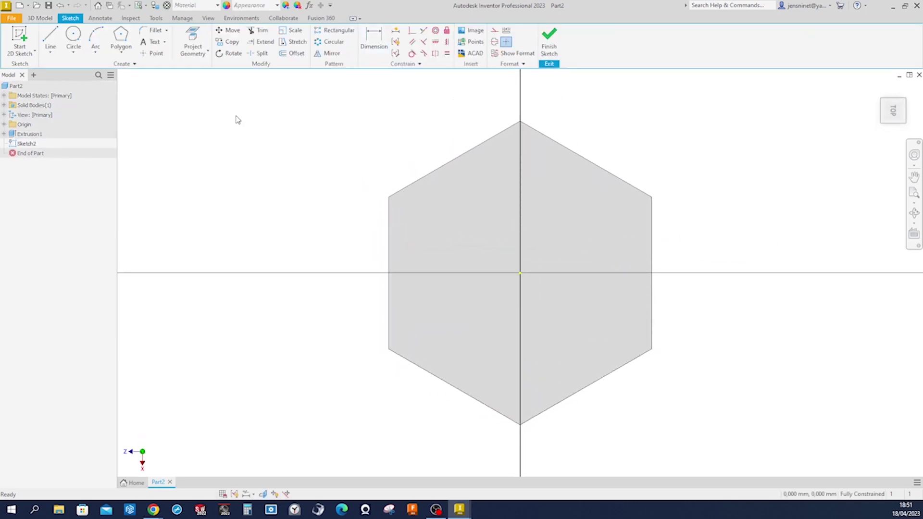
left_click(121, 51)
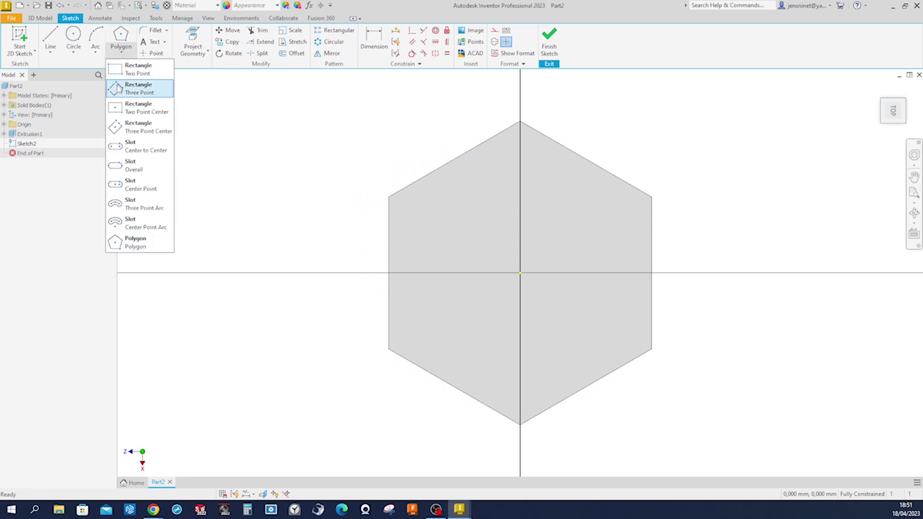
left_click(121, 110)
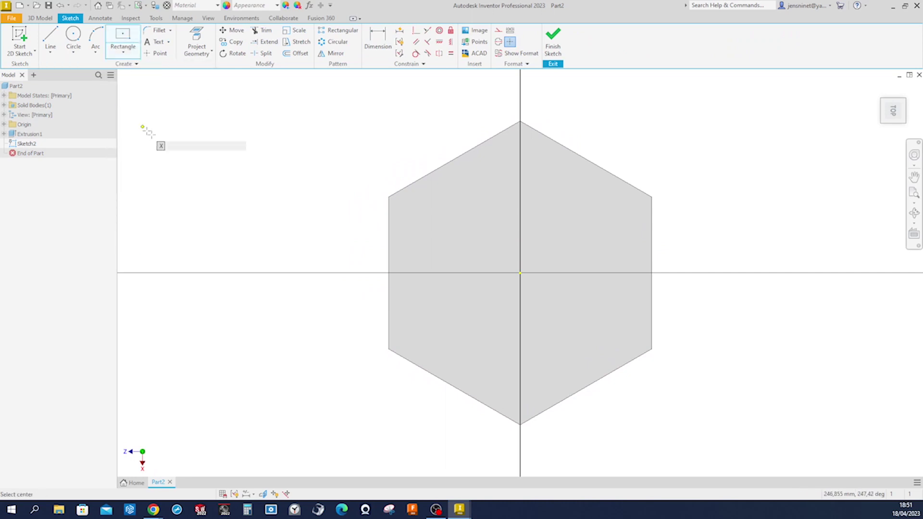
left_click(521, 346)
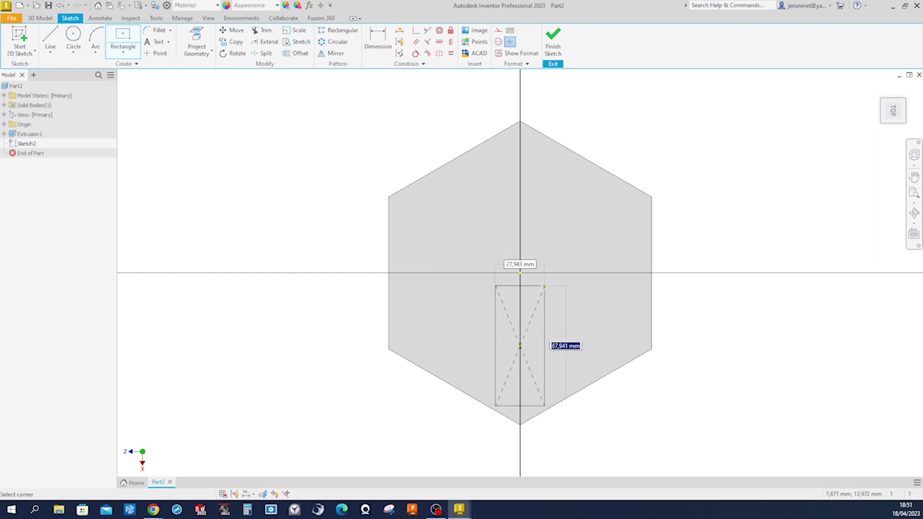
left_click(547, 277)
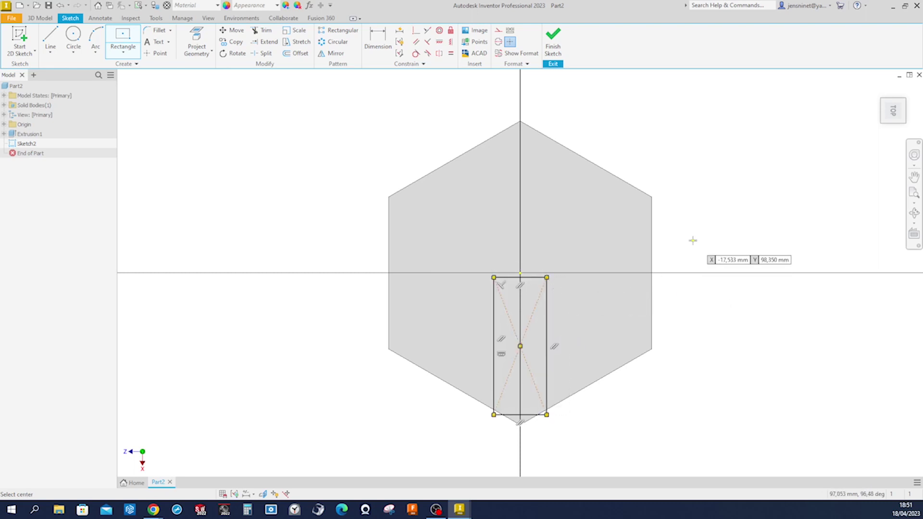
key("Escape")
Step: Make the midpoint of the rectangle's inner edge coincident with the origin and its outer edge coincident with the hexagon's vertex
left_click(415, 30)
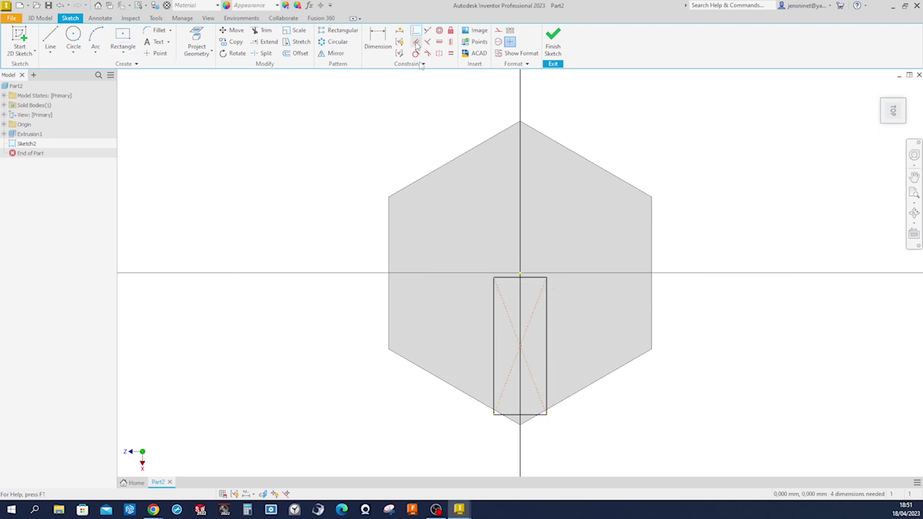
left_click(520, 277)
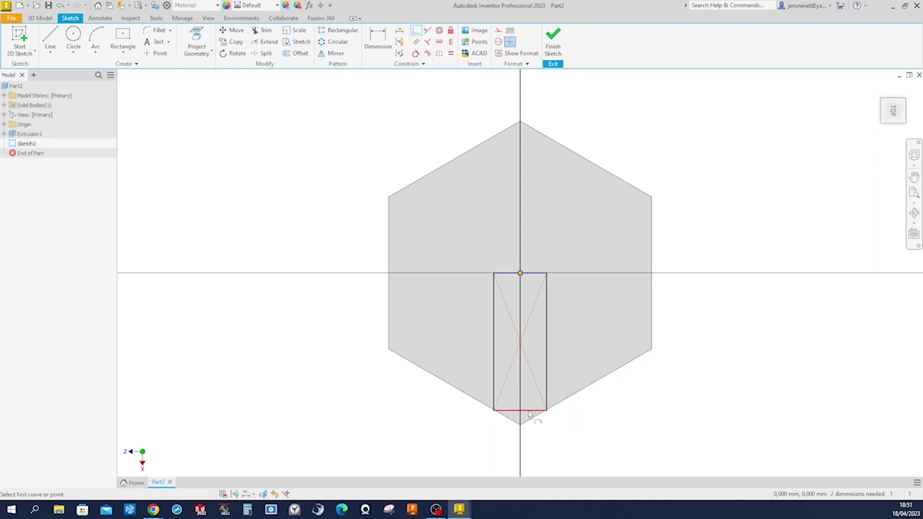
left_click(521, 425)
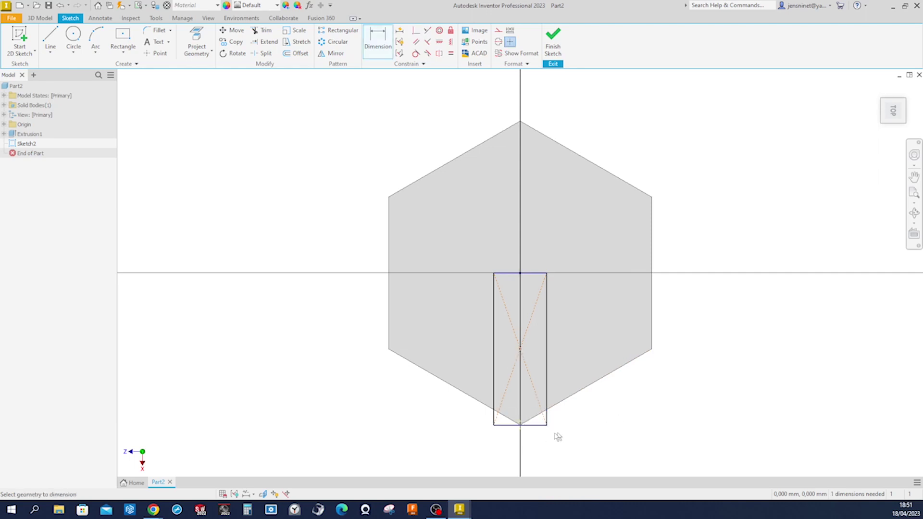
Step: Dimension the rectangle's outer edge to set its width to 28 mm
left_click(540, 431)
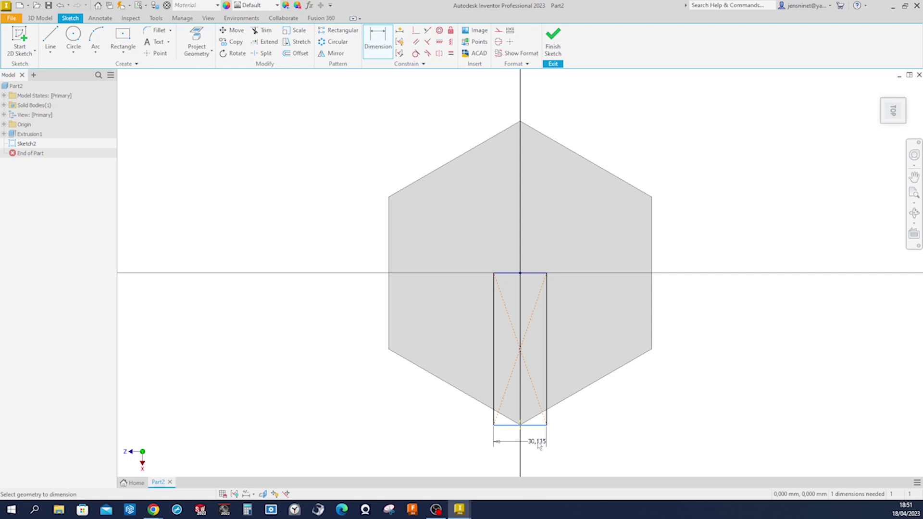
left_click(535, 441)
type("2")
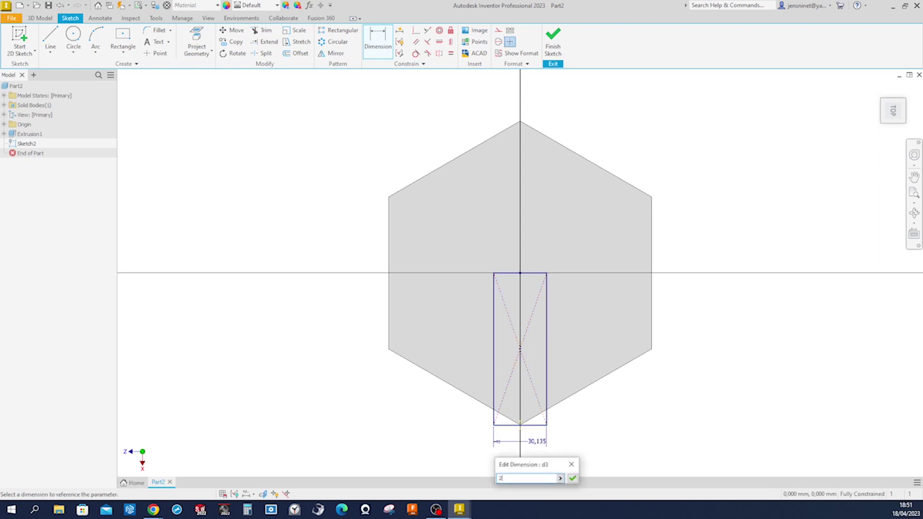
key("Return")
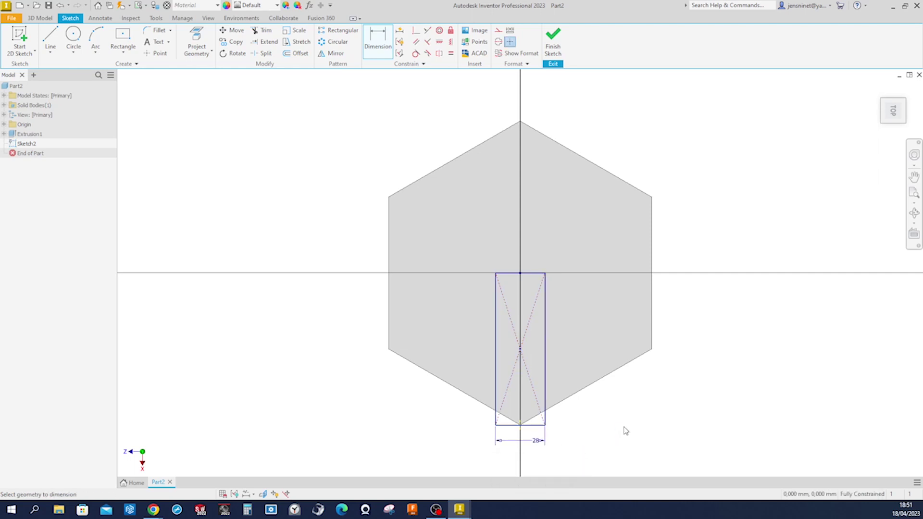
Step: Extrude the 28 mm wide rectangle as an 18 mm deep cut into the hexagonal block
left_click(40, 18)
left_click(52, 38)
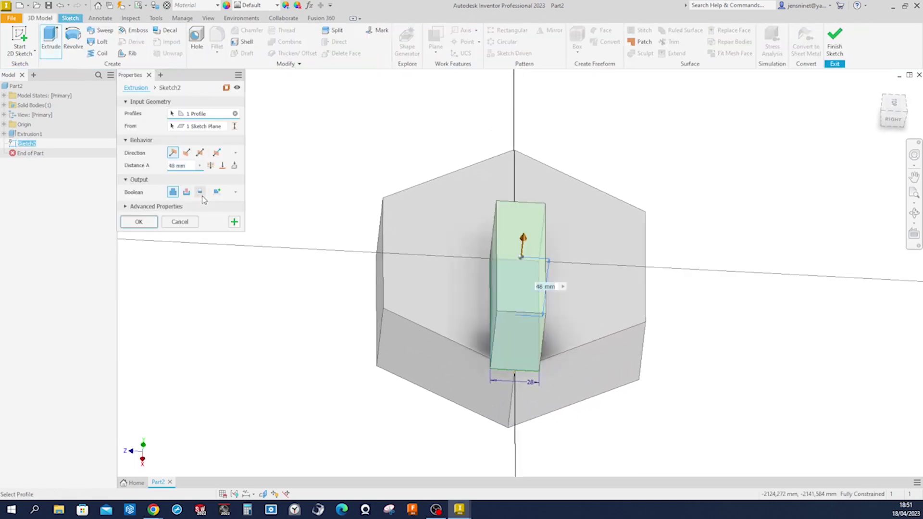
left_click(186, 192)
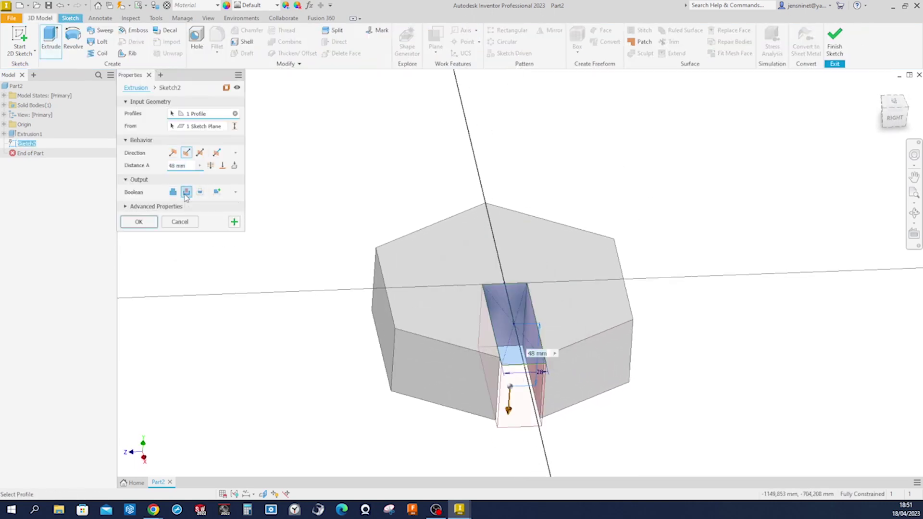
left_click_drag(513, 401, 517, 364)
middle_click_drag(462, 409, 388, 298, "shift")
type("18")
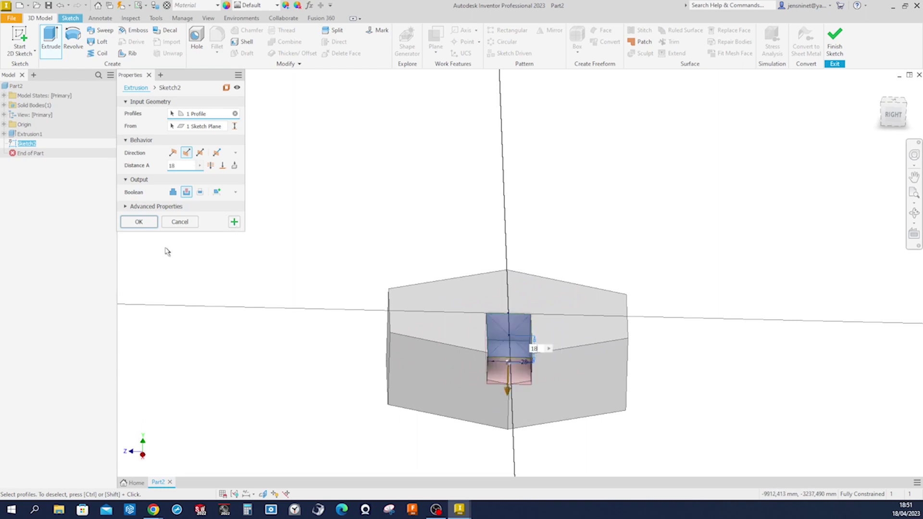
left_click(139, 222)
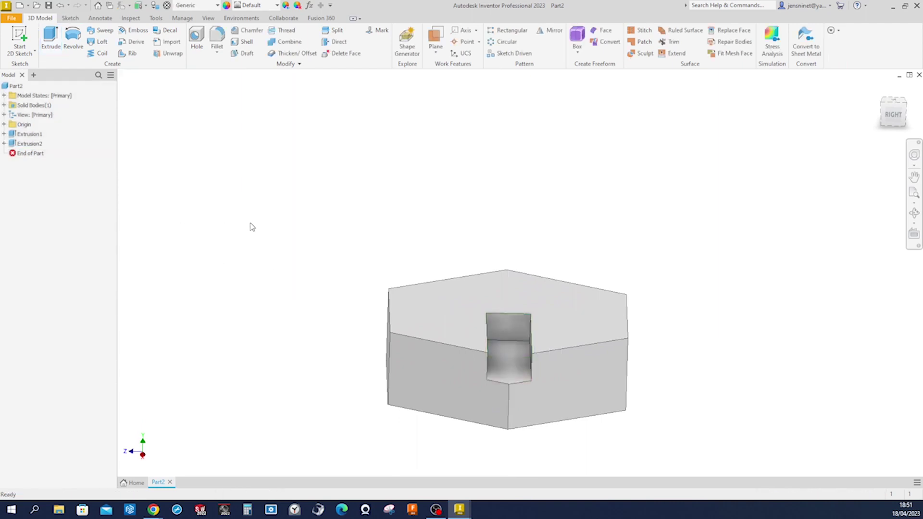
Step: Create a circular pattern of the slot cut around the Y axis with 6 occurrences over 360 degrees
middle_click_drag(250, 223, 290, 152, "shift")
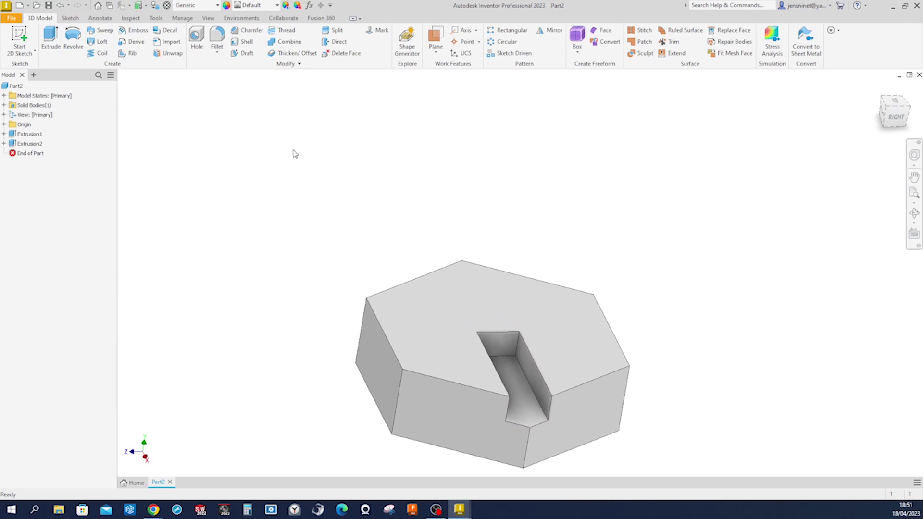
left_click(507, 42)
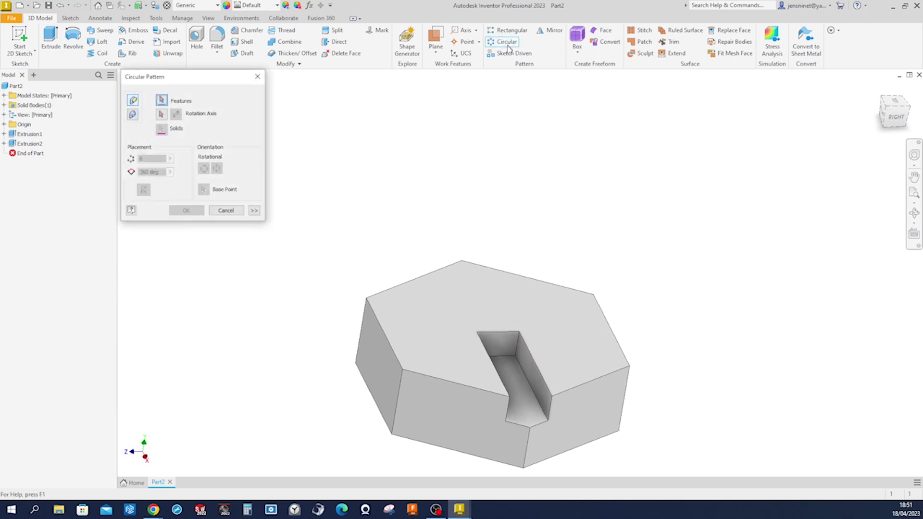
scroll(534, 155, "down", 2)
left_click(534, 329)
left_click(162, 115)
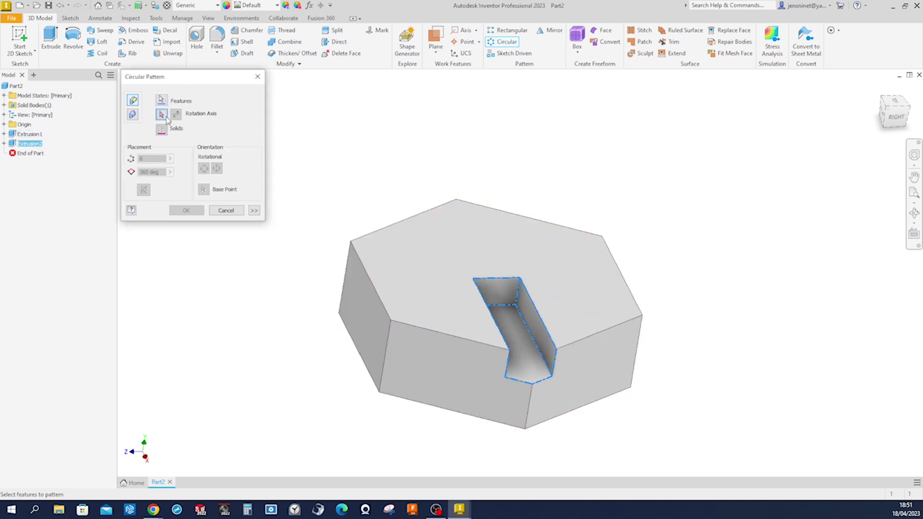
left_click(3, 124)
left_click(32, 172)
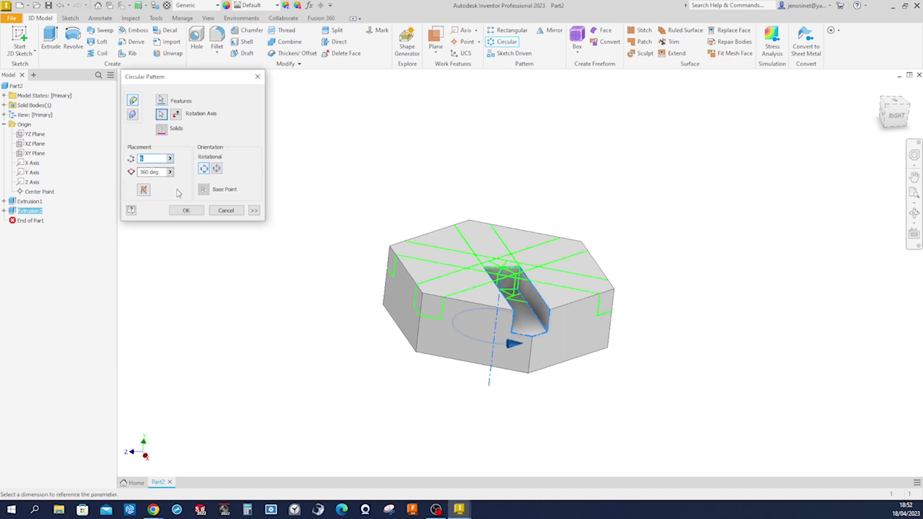
left_click(192, 210)
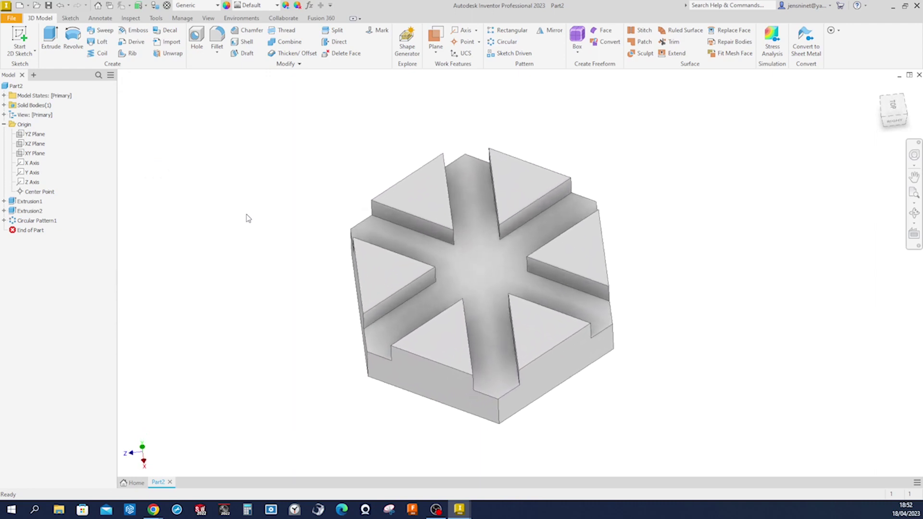
Step: Save the part as base3 in the do_nothing folder
key("ctrl+s")
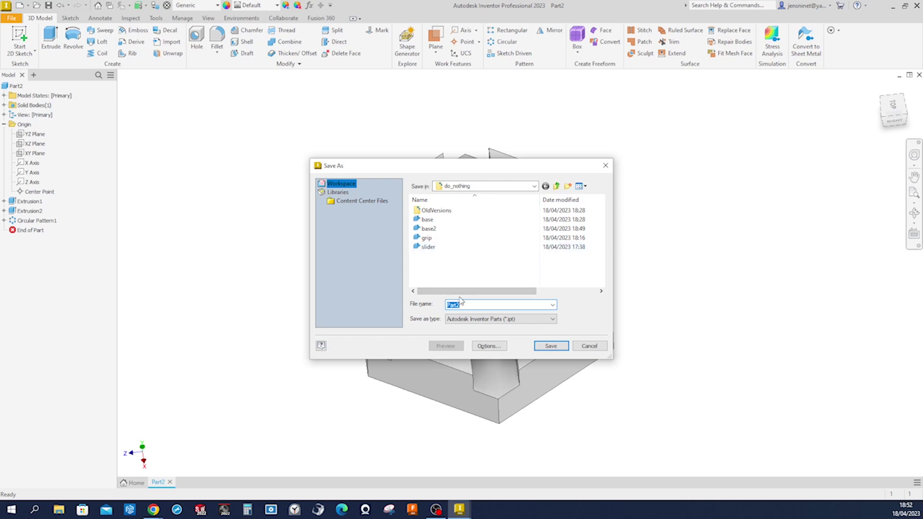
type("base")
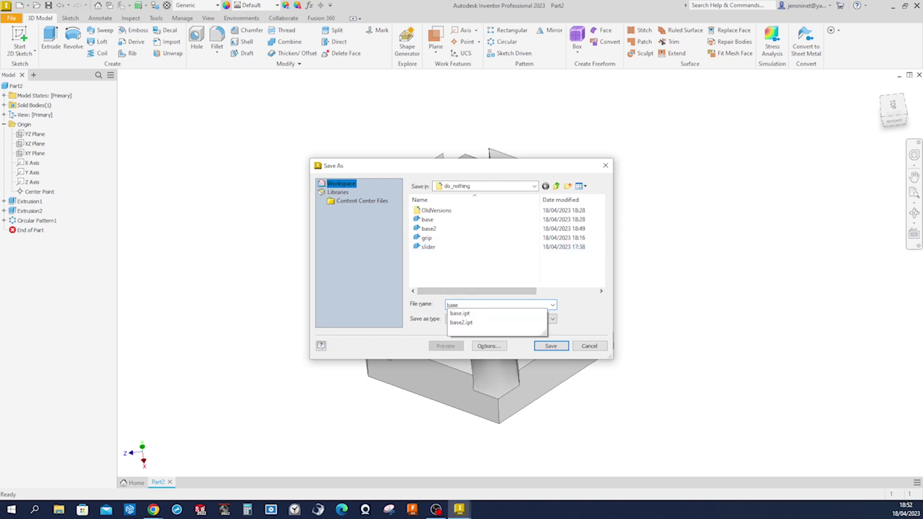
type("3")
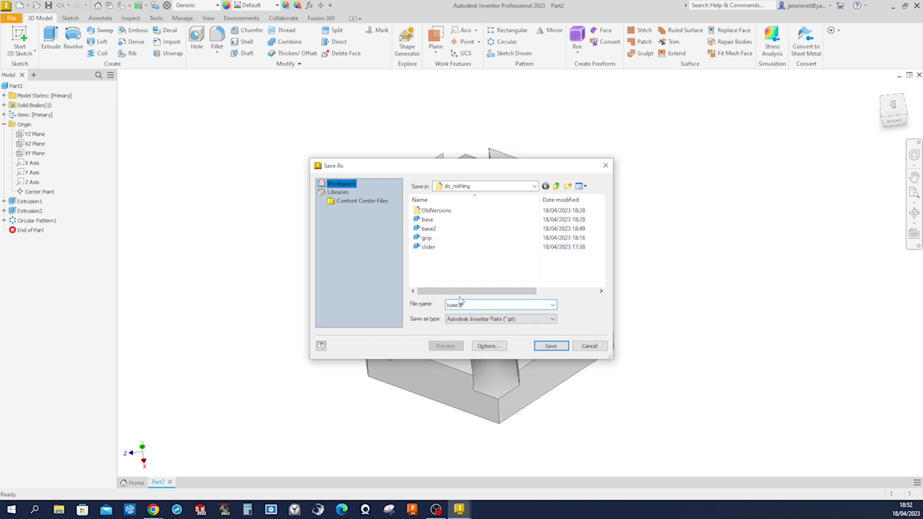
left_click(537, 347)
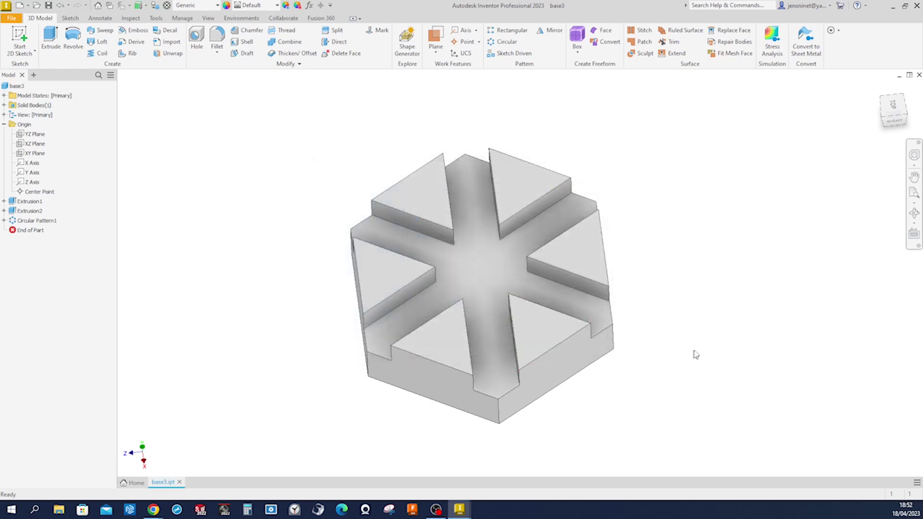
Step: Shell the base to a 6 mm wall thickness, removing the six triangular top faces
middle_click_drag(698, 345, 693, 359, "shift")
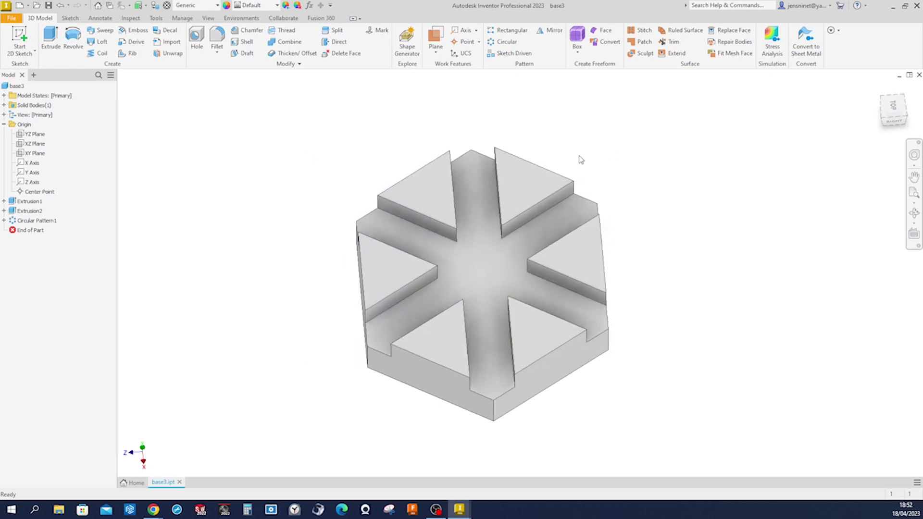
middle_click_drag(542, 129, 474, 118, "shift")
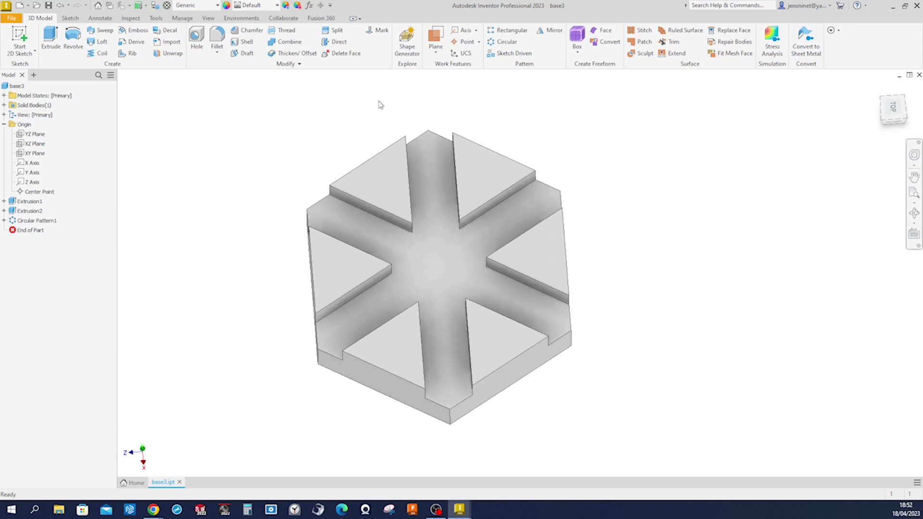
left_click(245, 42)
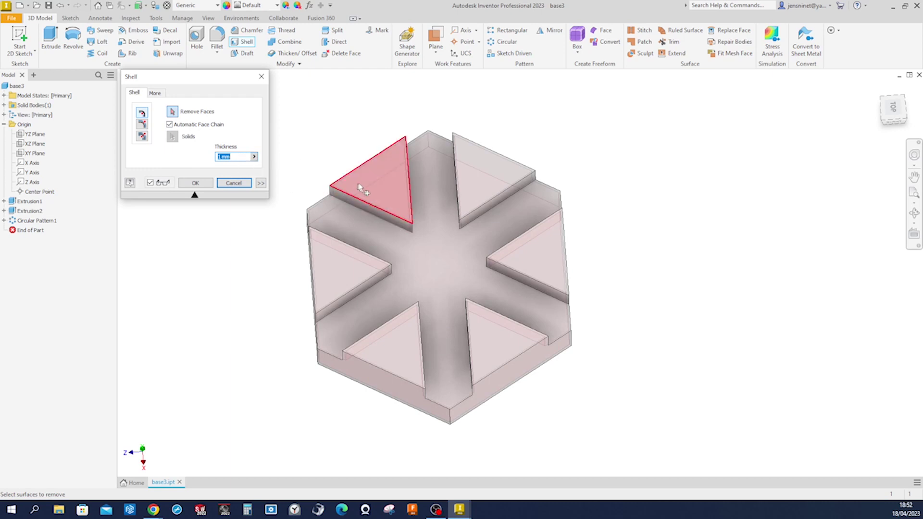
left_click(373, 189)
left_click(471, 186)
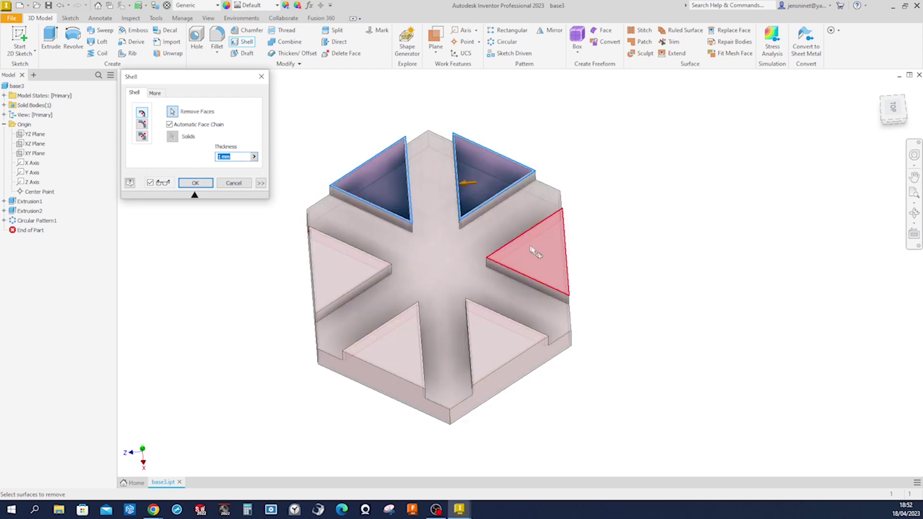
left_click(537, 267)
left_click(505, 339)
left_click(406, 353)
left_click(337, 287)
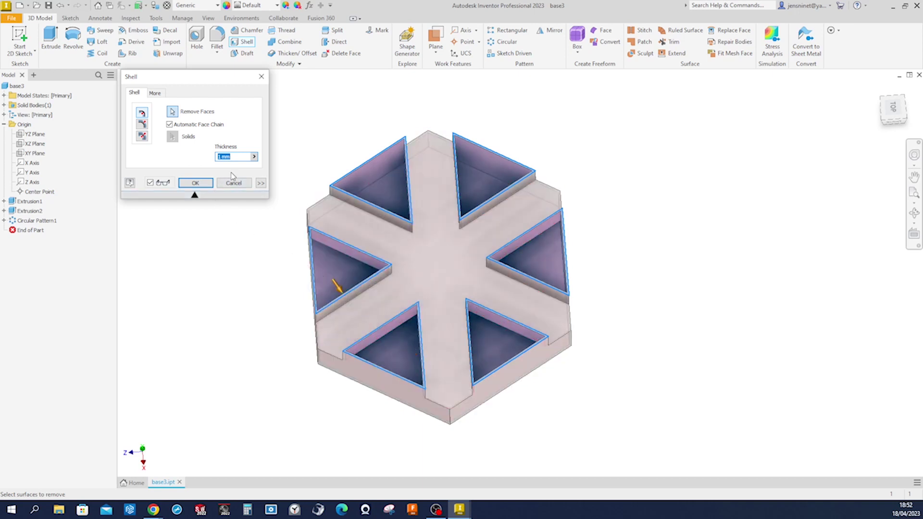
type("6")
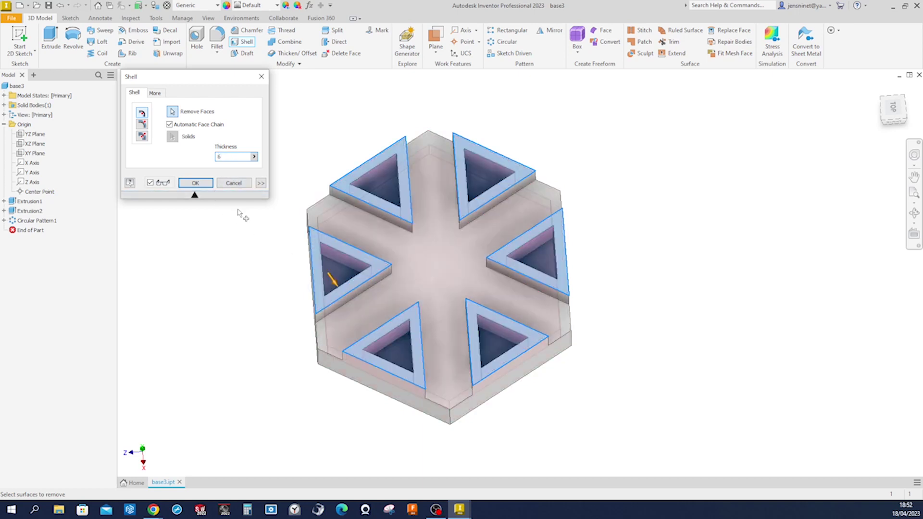
left_click(200, 183)
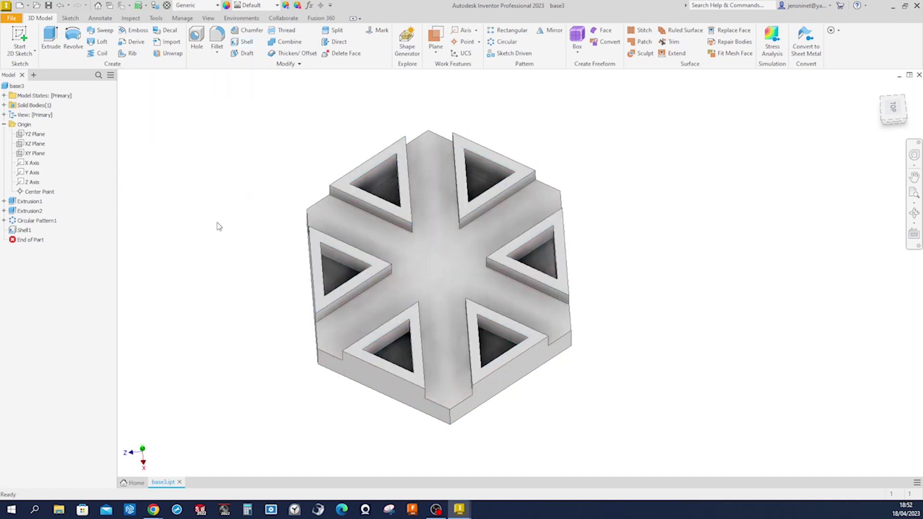
Step: Apply a blue appearance to the inner floor face of the shelled base
key("F6")
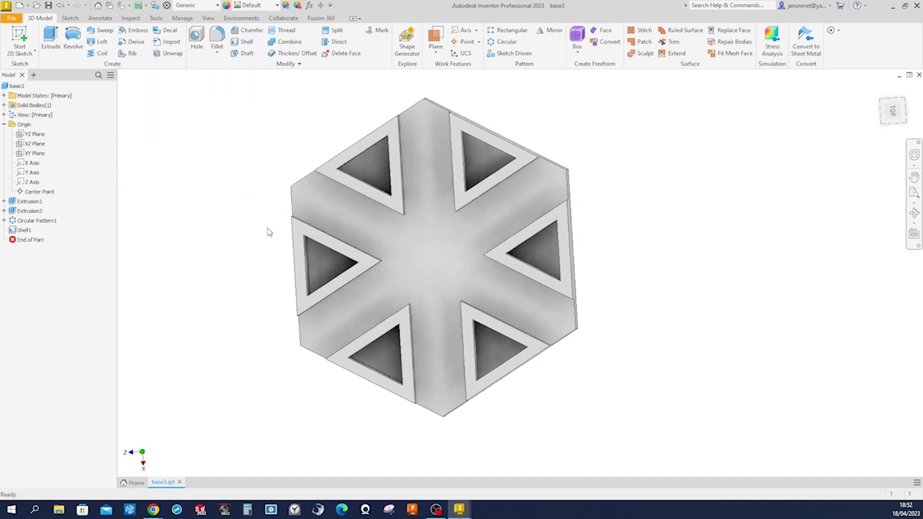
left_click(325, 260)
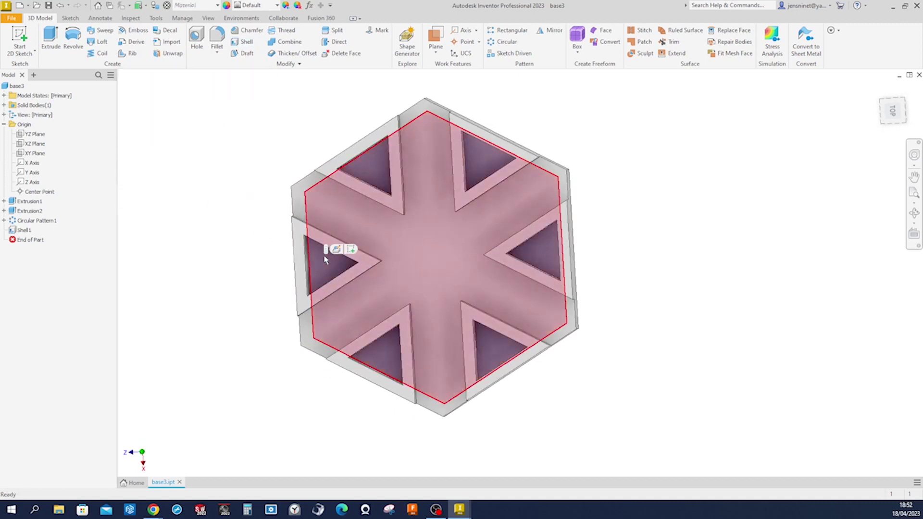
left_click(286, 5)
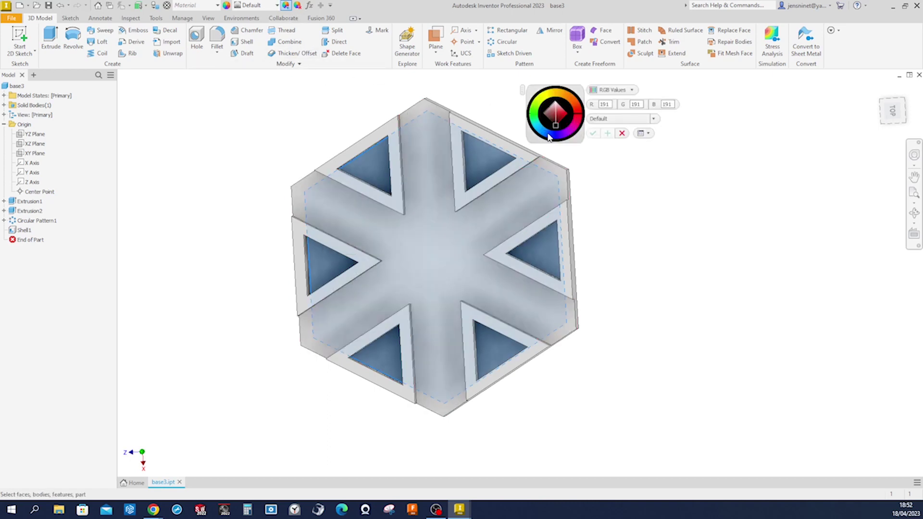
left_click(593, 134)
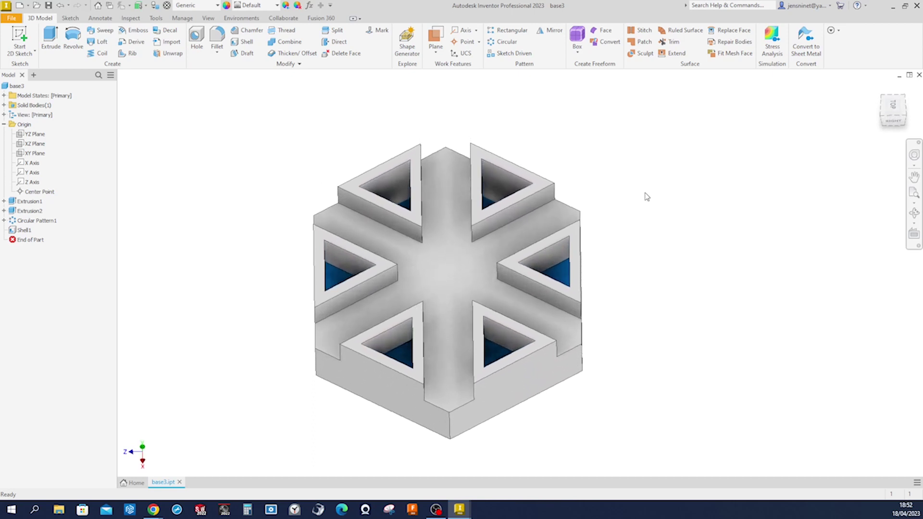
middle_click_drag(212, 361, 212, 355, "shift")
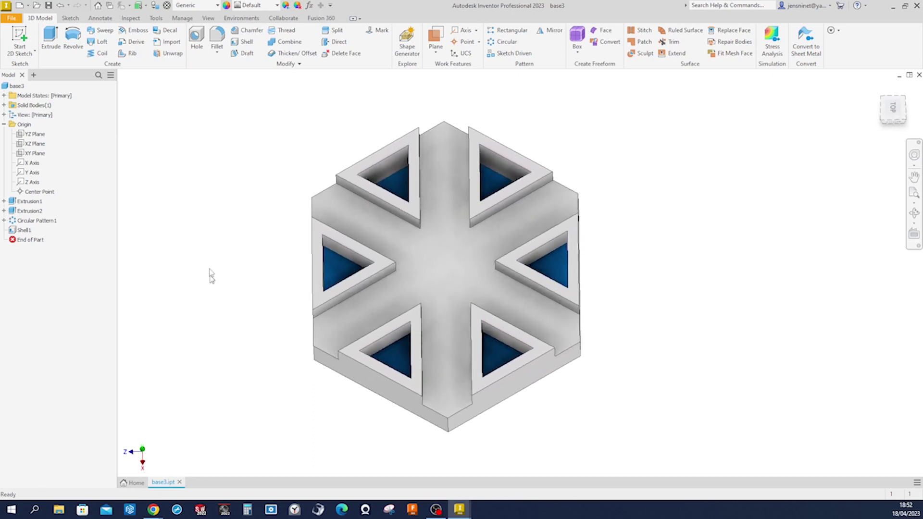
Step: Create a new metric assembly from the Standard (mm).iam template
left_click(20, 5)
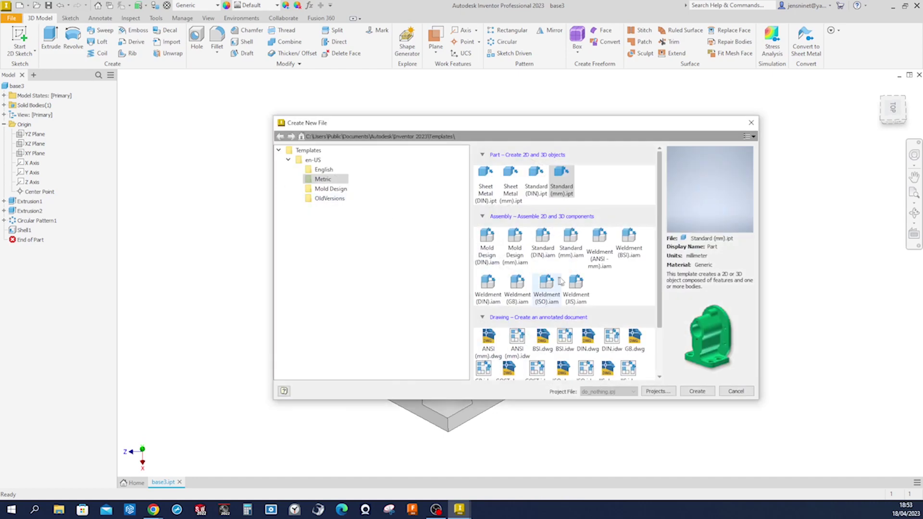
left_click(567, 245)
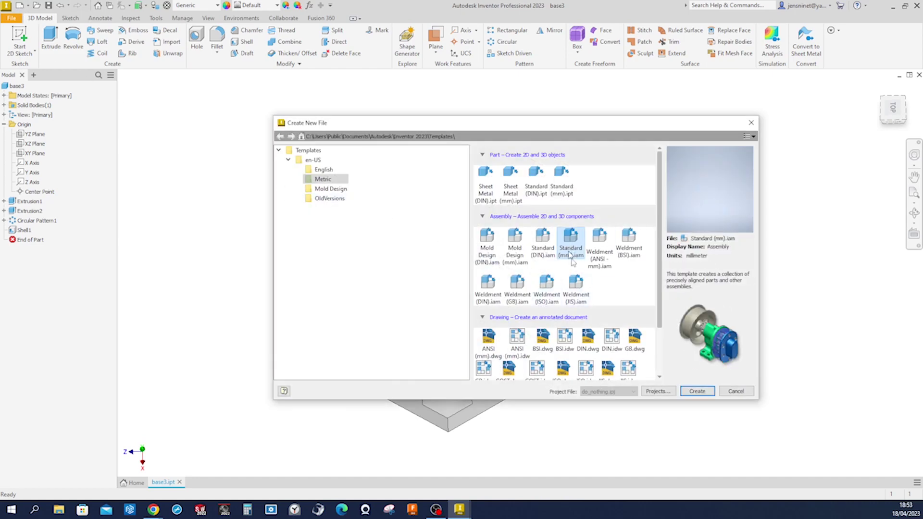
left_click(697, 392)
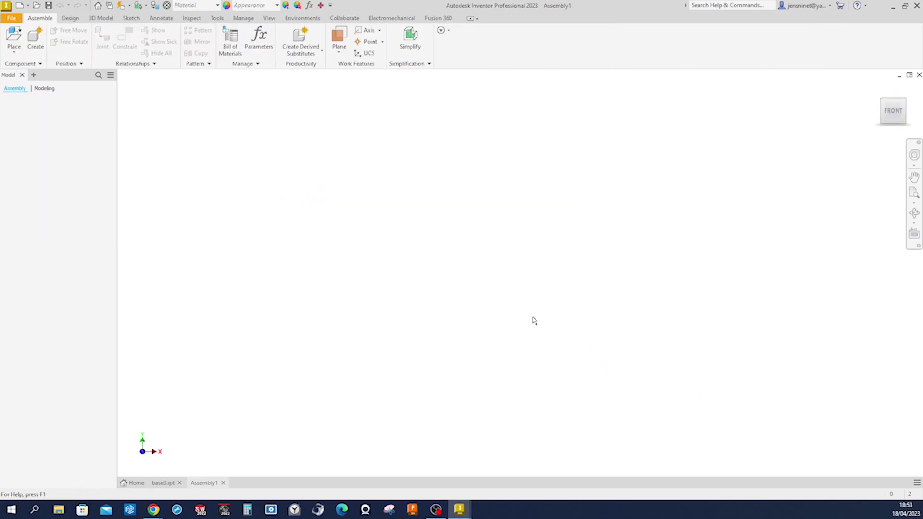
Step: Save the new assembly as do_nothing2 in the do_nothing folder
key("ctrl+s")
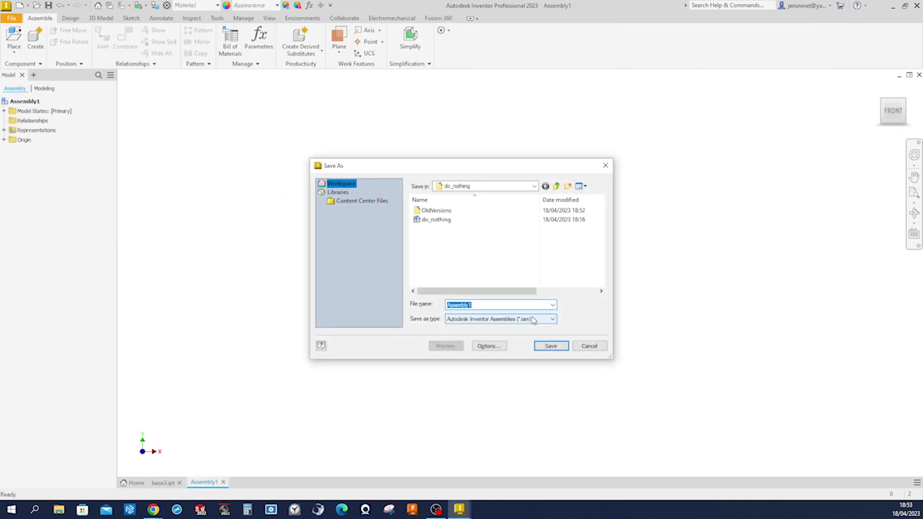
left_click(438, 219)
left_click(460, 305)
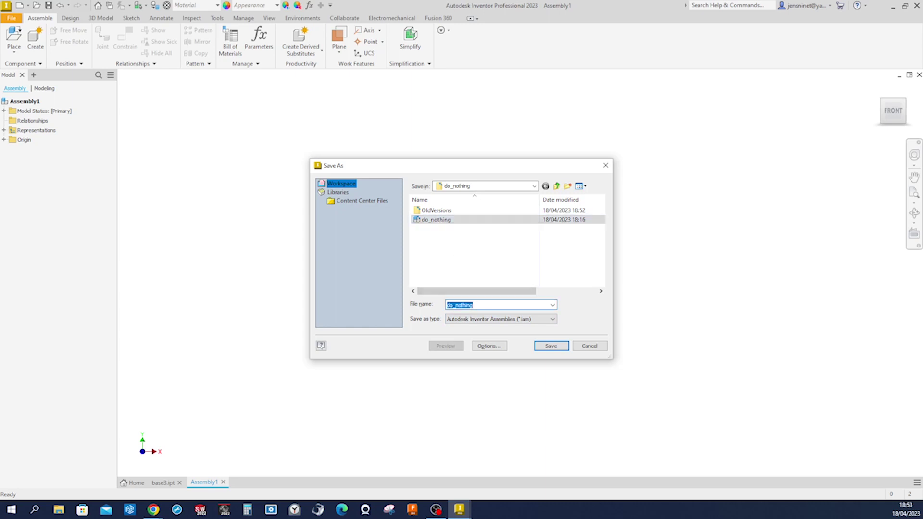
left_click(473, 305)
left_click(544, 346)
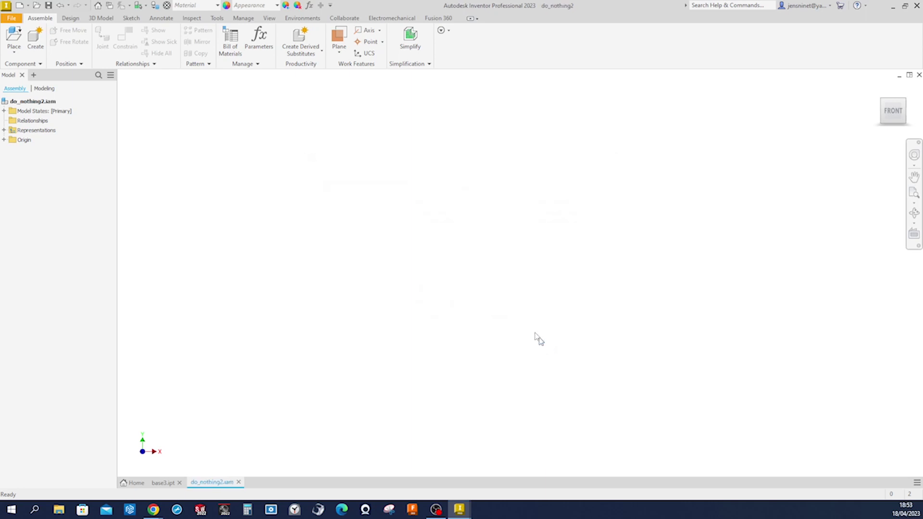
Step: Place the base3 part in the assembly, grounded at the origin
left_click(13, 37)
scroll(600, 233, "down", 1)
left_click(433, 219)
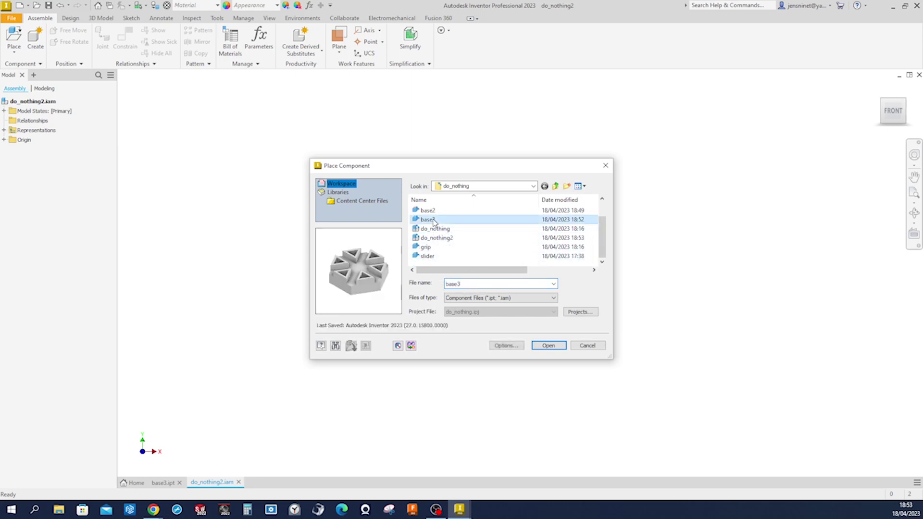
left_click(548, 346)
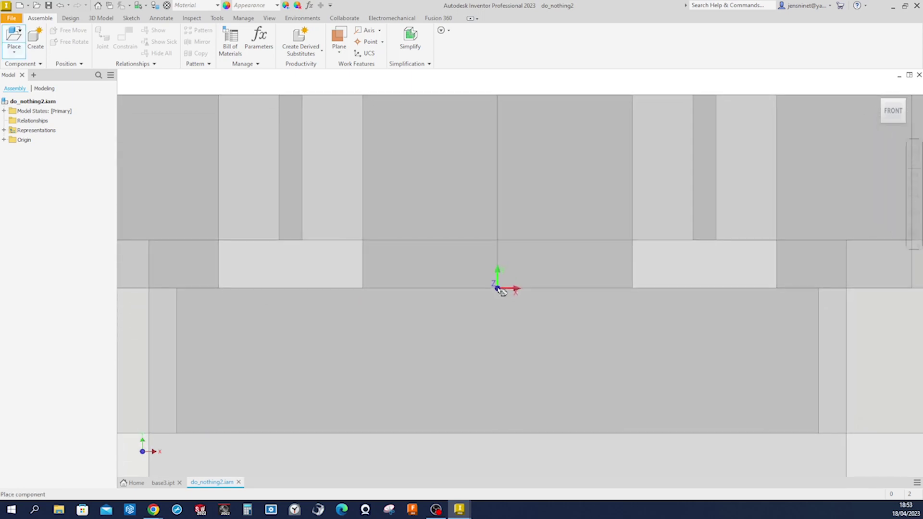
right_click(500, 288)
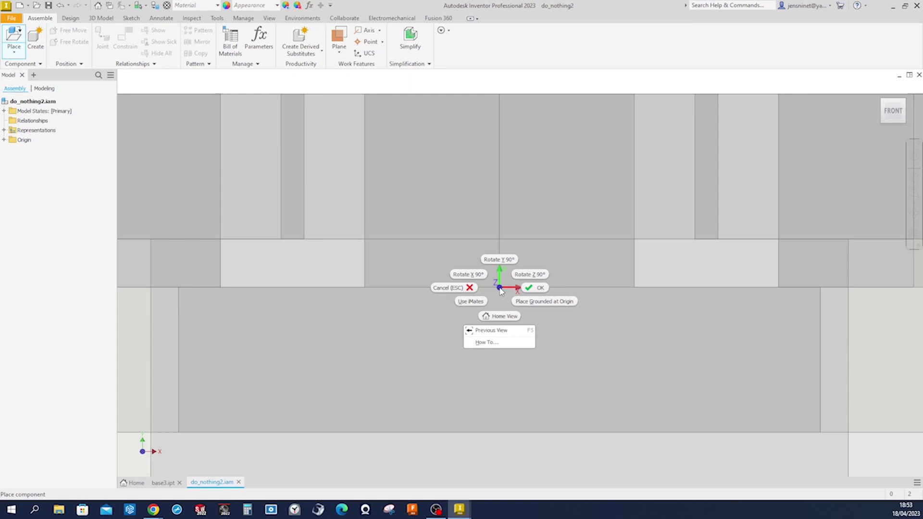
left_click(531, 303)
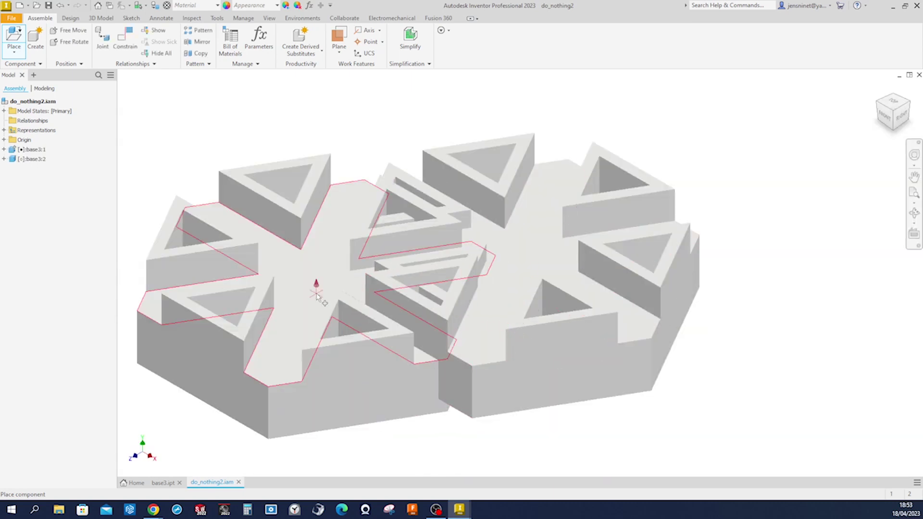
Step: End component placement after one base3 instance and switch the assembly's visual style to shaded with visible edges
key("Escape")
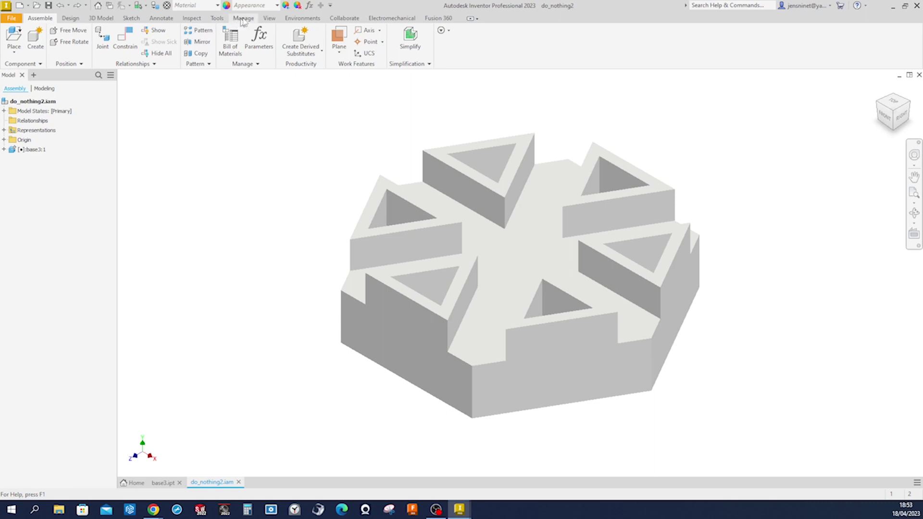
left_click(269, 18)
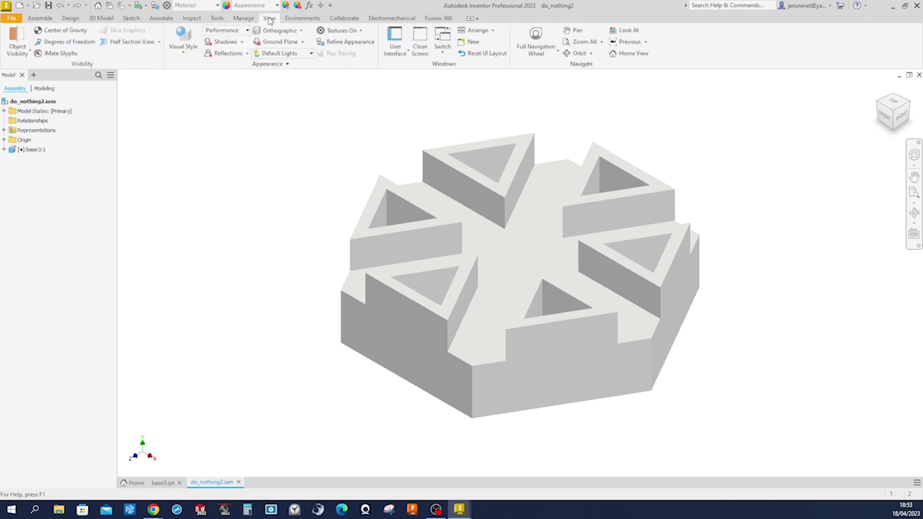
left_click(188, 55)
left_click(205, 110)
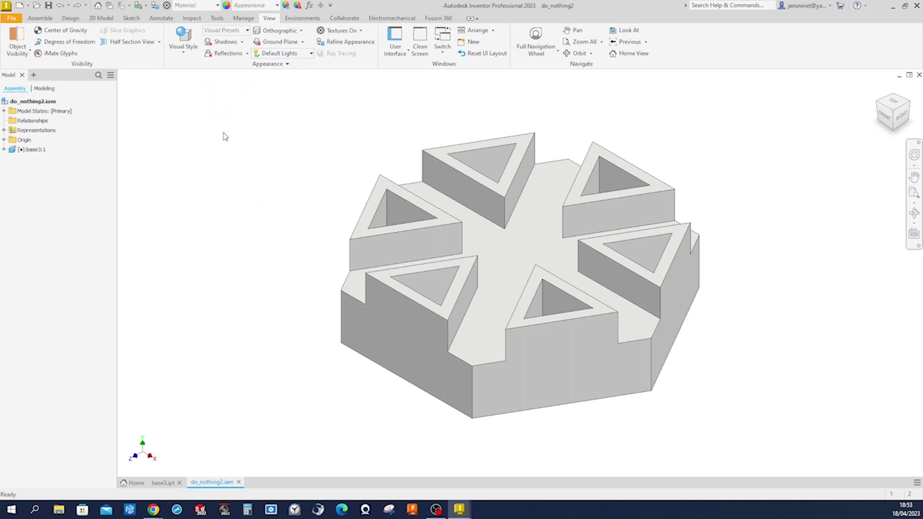
Step: Start a new in-place component and choose the metric Standard (mm).ipt template for it
key("Page_Up")
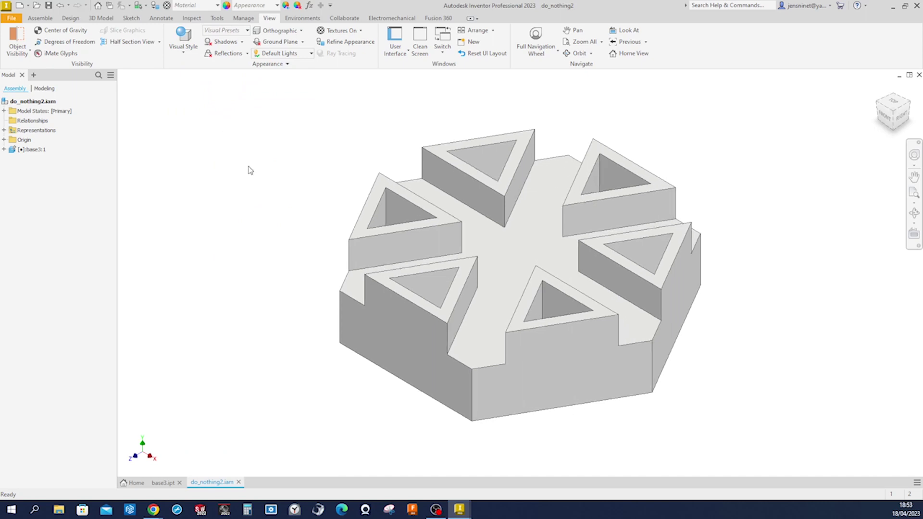
key("F6")
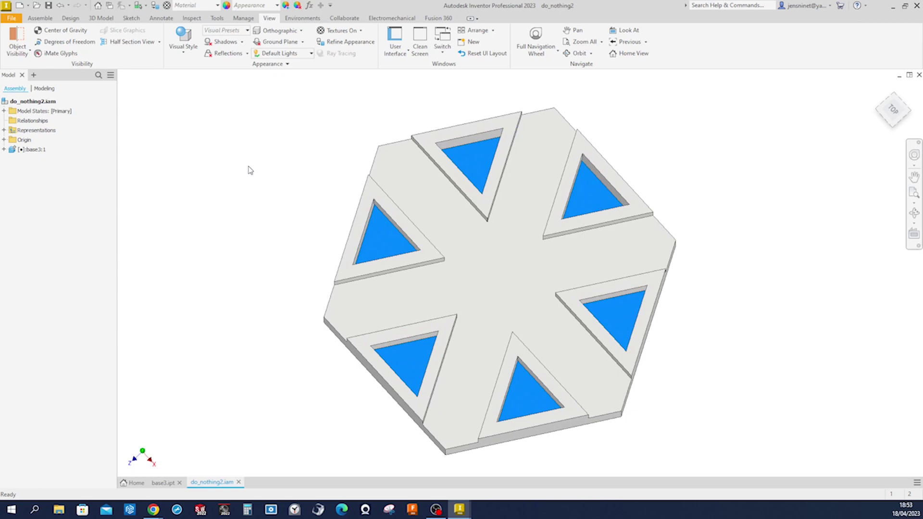
key("F5")
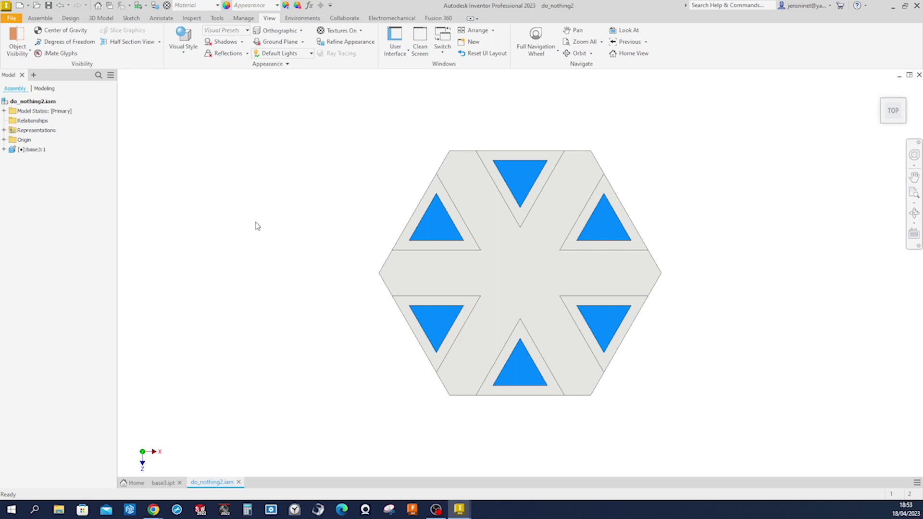
left_click(41, 19)
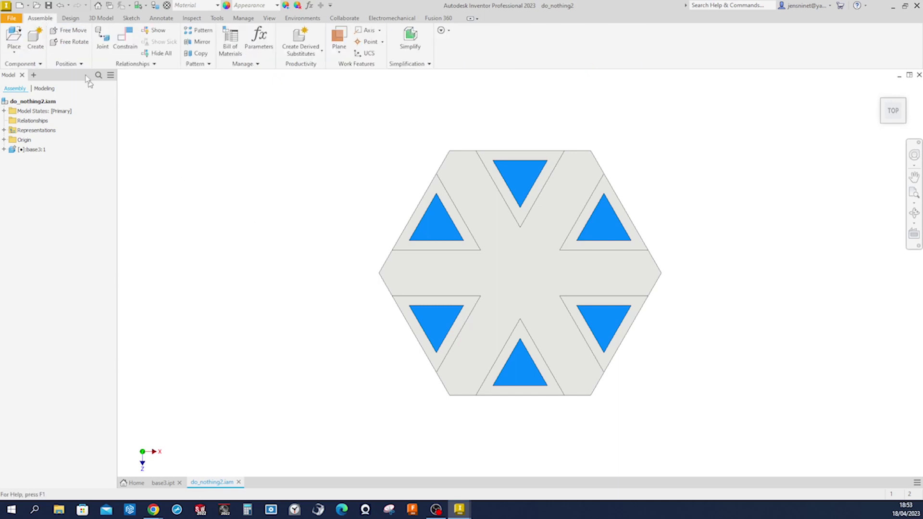
left_click(36, 44)
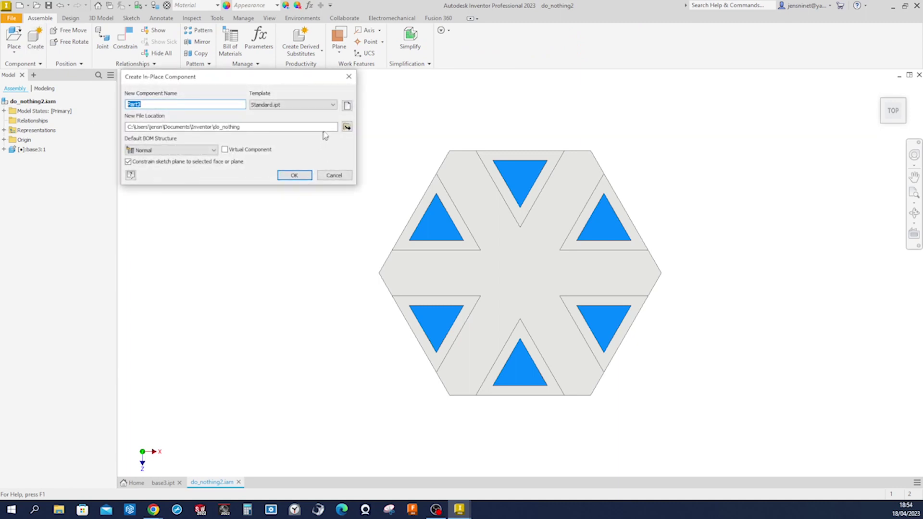
left_click(347, 105)
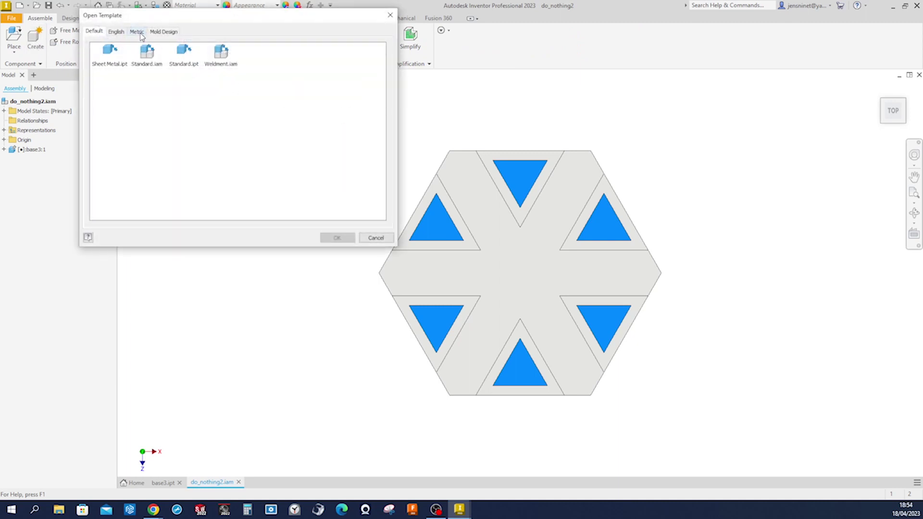
left_click(137, 32)
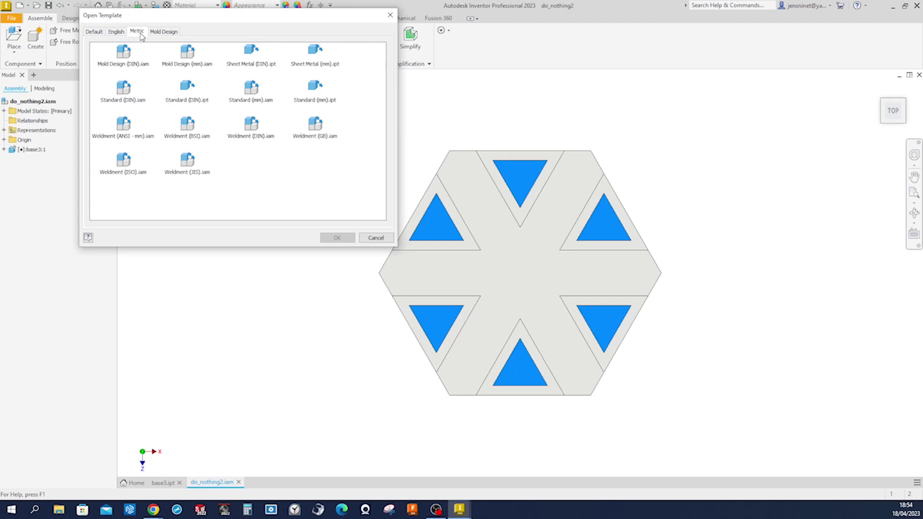
left_click(316, 89)
left_click(337, 237)
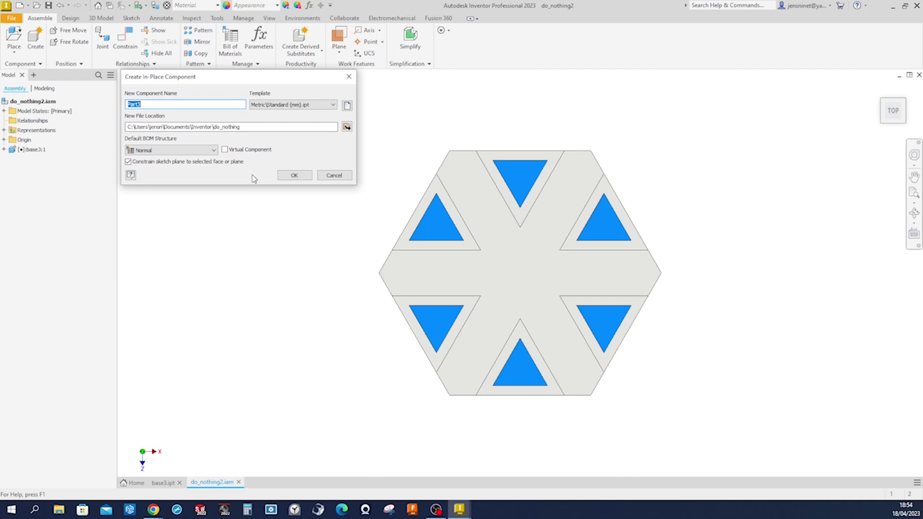
Step: Name the new component slider2, declining to overwrite the existing slider file, and create it on the base's channel floor face
type("s")
left_click(308, 177)
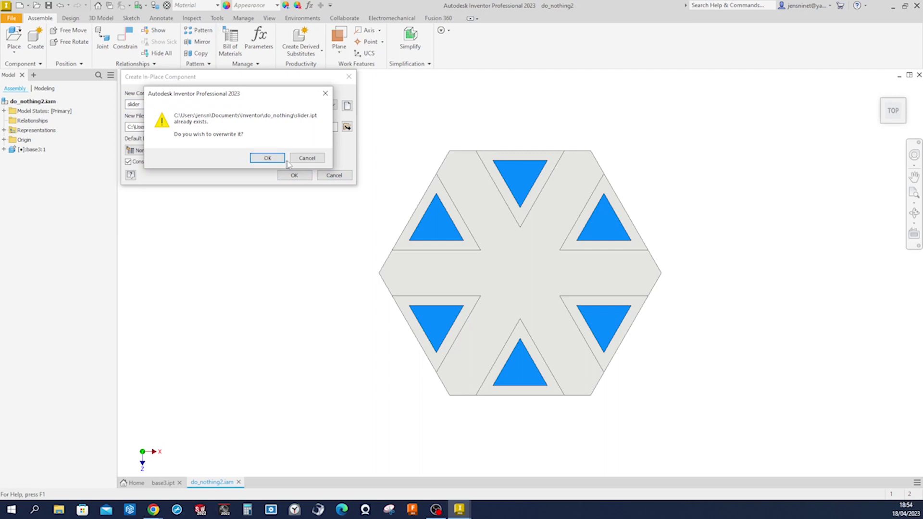
left_click(297, 159)
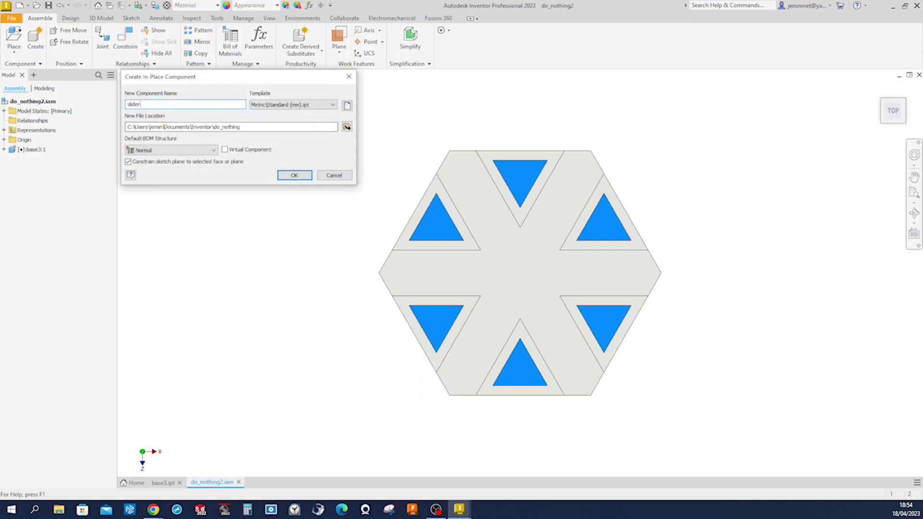
left_click(294, 175)
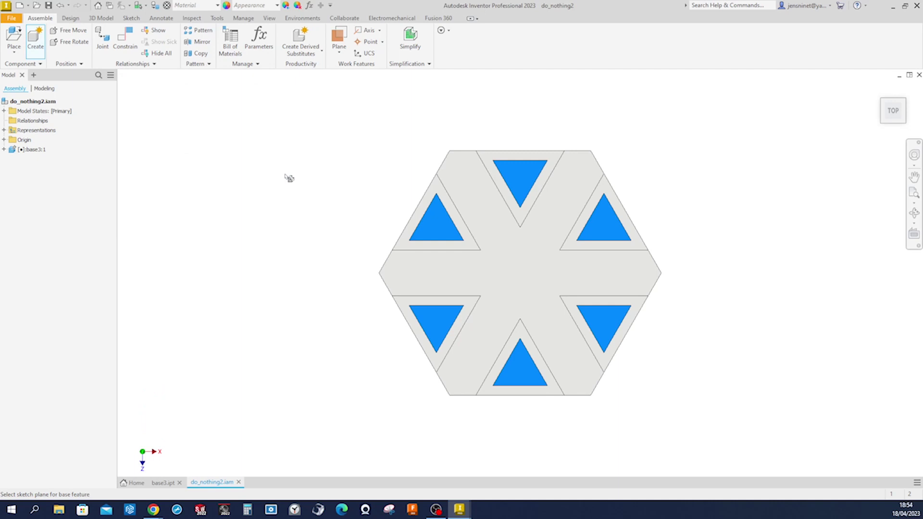
left_click(476, 282)
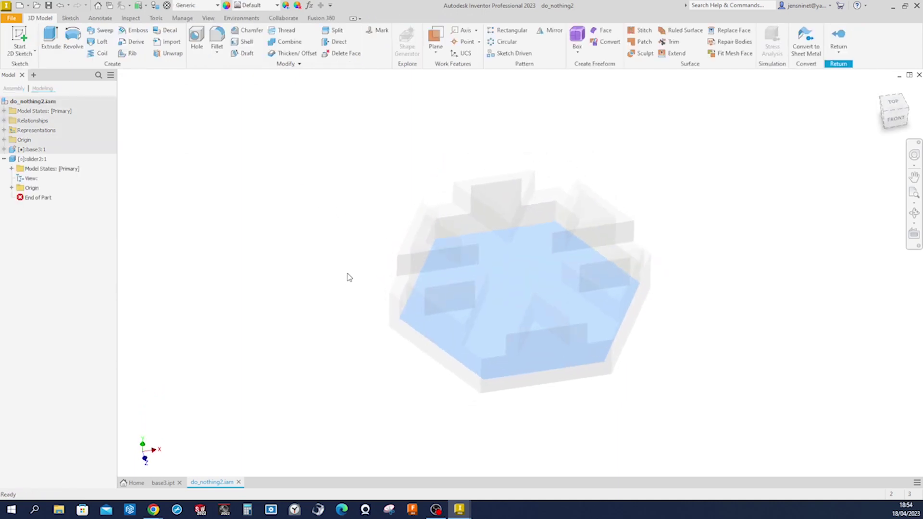
Step: Start a new sketch for slider2 on the base's flat floor face
right_click(263, 136)
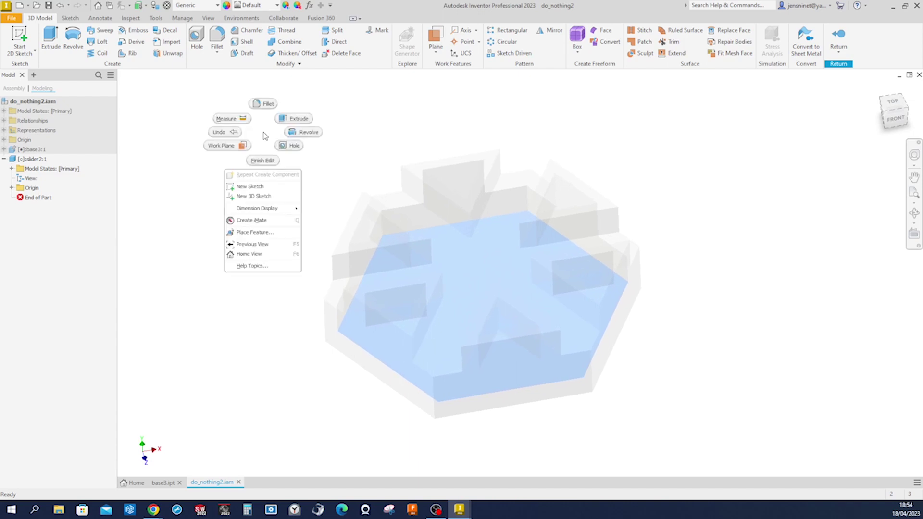
left_click(249, 186)
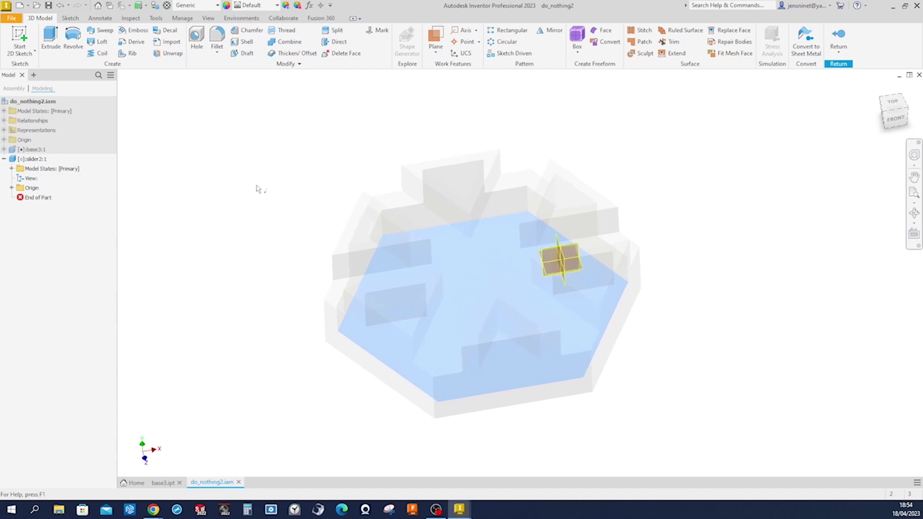
left_click(475, 223)
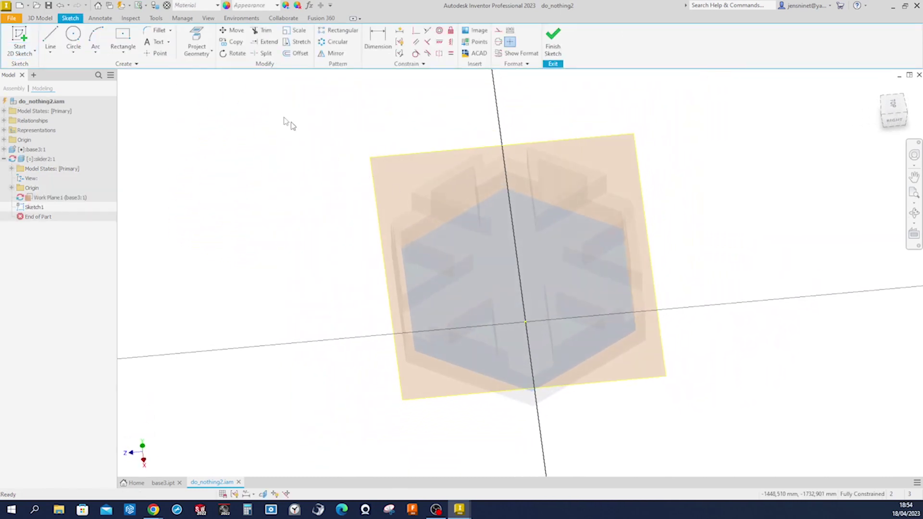
Step: Project two parallel wall edges from opposite sides of one slider channel into the sketch
left_click(200, 56)
left_click(211, 68)
left_click(461, 213)
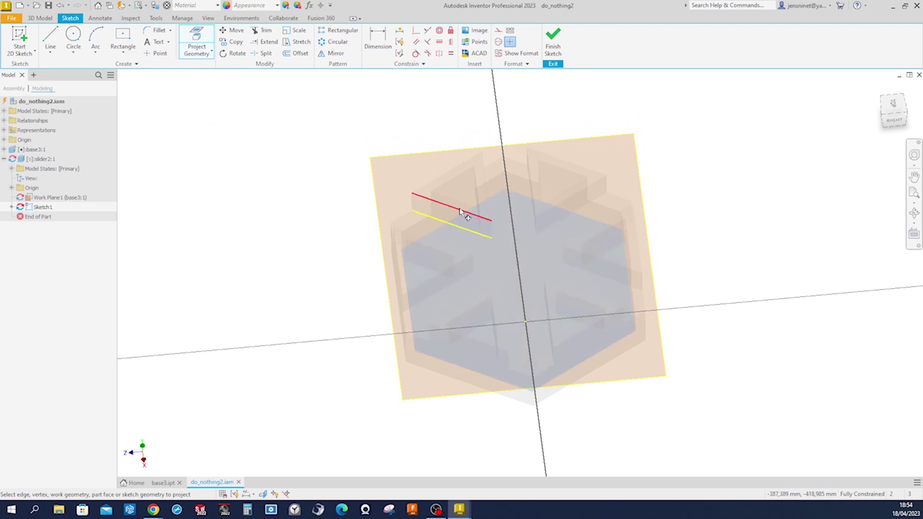
left_click(561, 301)
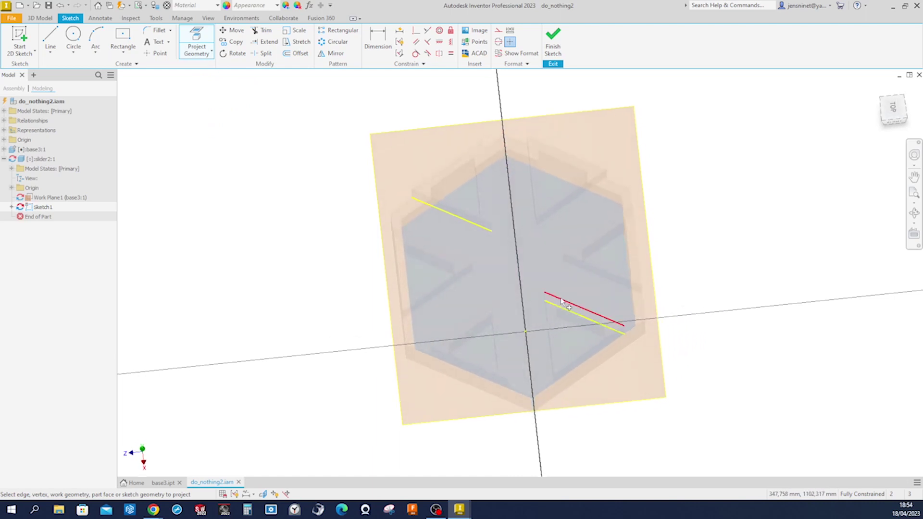
middle_click_drag(611, 309, 636, 315, "shift")
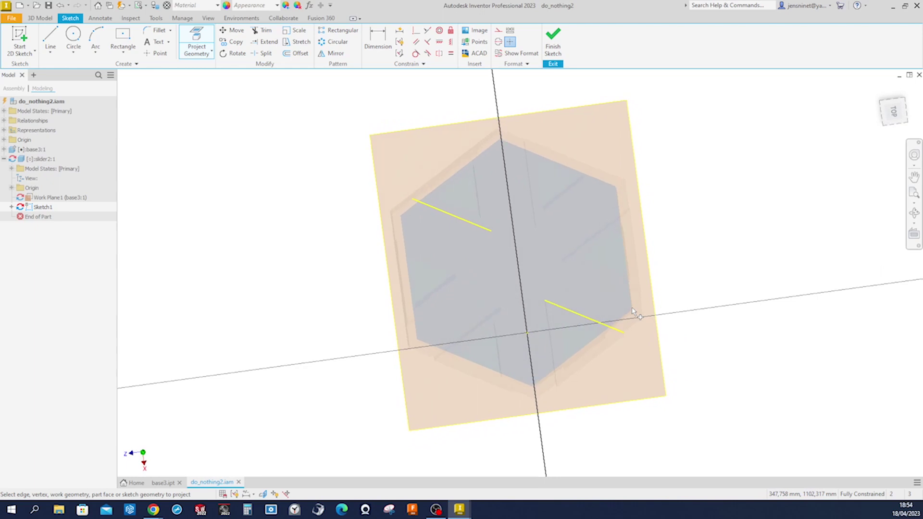
mouse_move(665, 287)
middle_mouse_down("shift")
mouse_move(686, 274)
mouse_move(671, 258)
mouse_move(425, 195)
mouse_move(298, 139)
middle_mouse_up("shift")
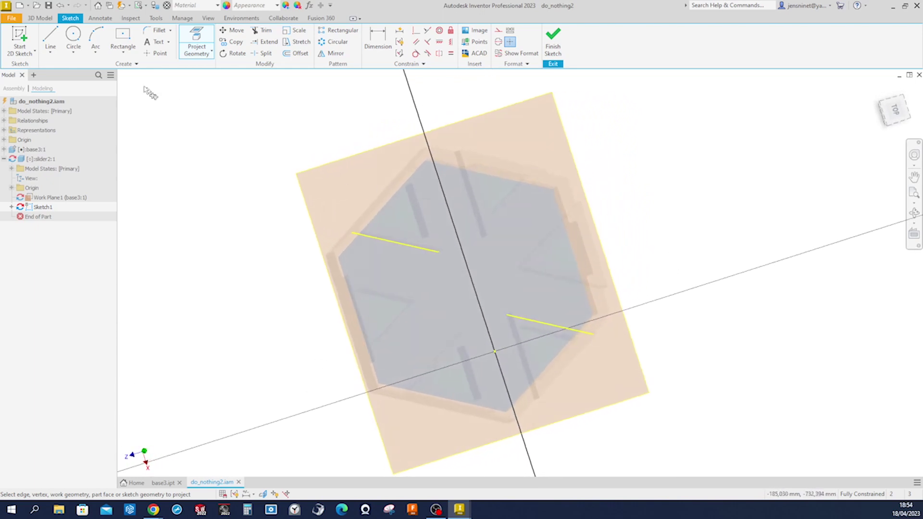
Step: Sketch a three-point center rectangle about 54 mm long between the two projected channel edges
left_click(124, 58)
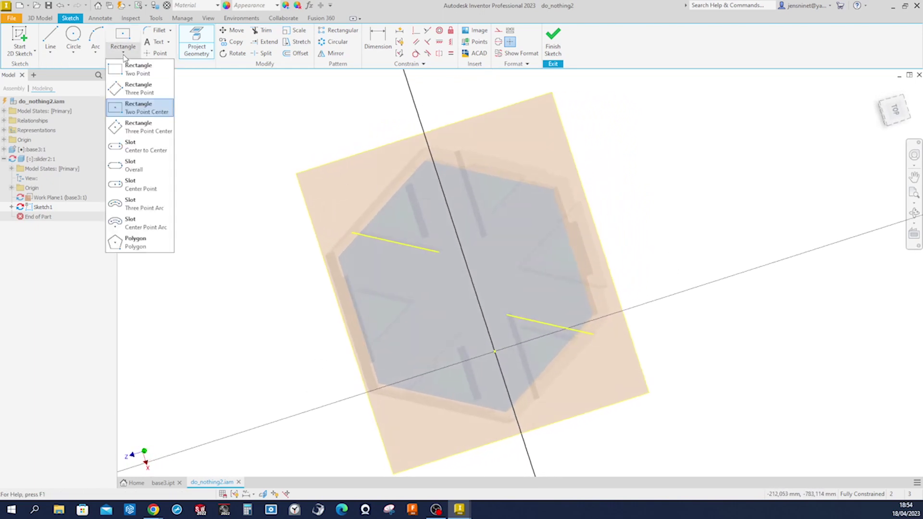
left_click(130, 124)
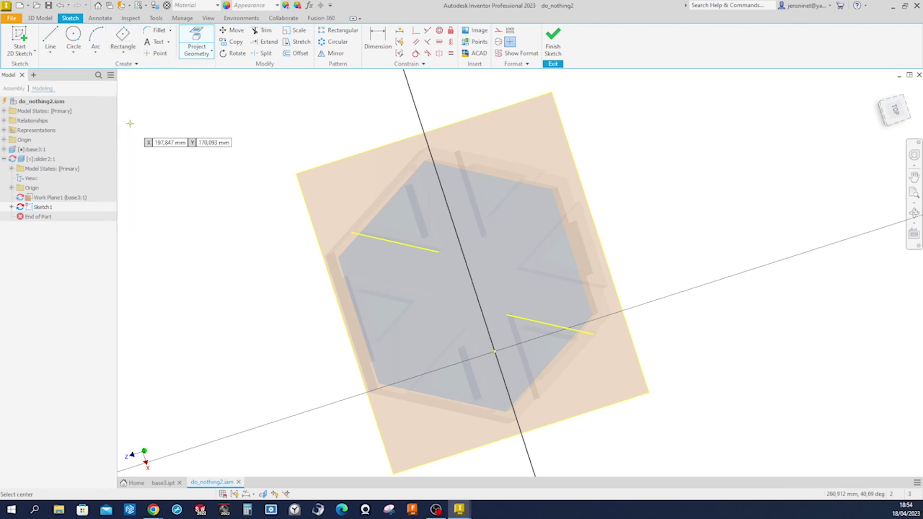
left_click(473, 284)
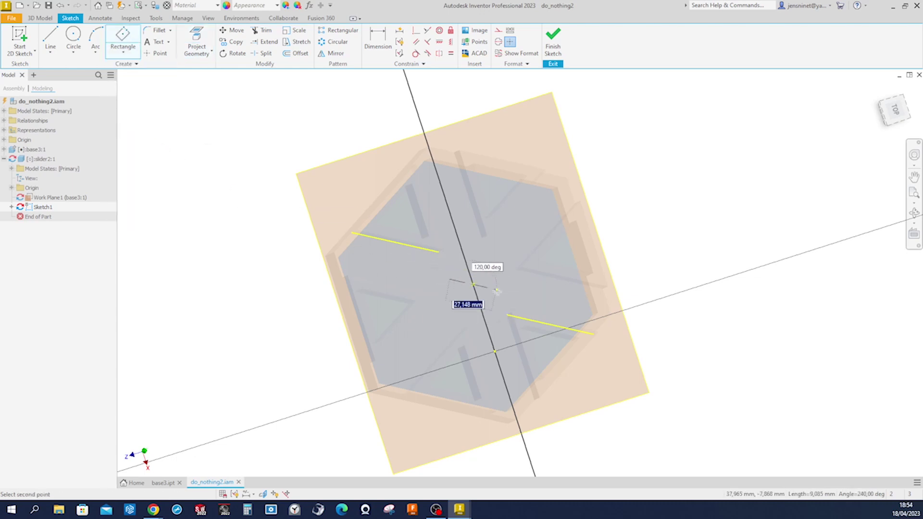
left_click(525, 296)
left_click(527, 313)
key("Escape")
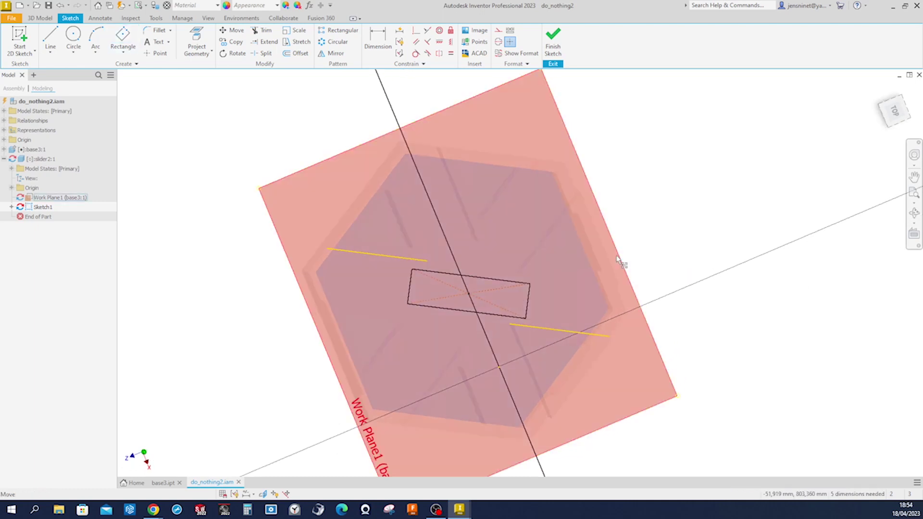
Step: Make two diagonally opposite corners of the rectangle coincident with the two projected channel edges
scroll(644, 228, "down", 2)
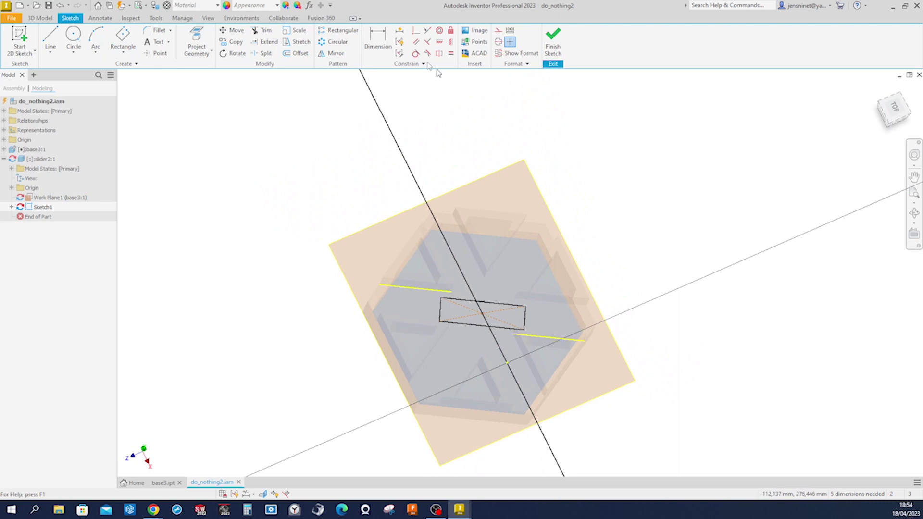
left_click(417, 31)
scroll(538, 315, "up", 3)
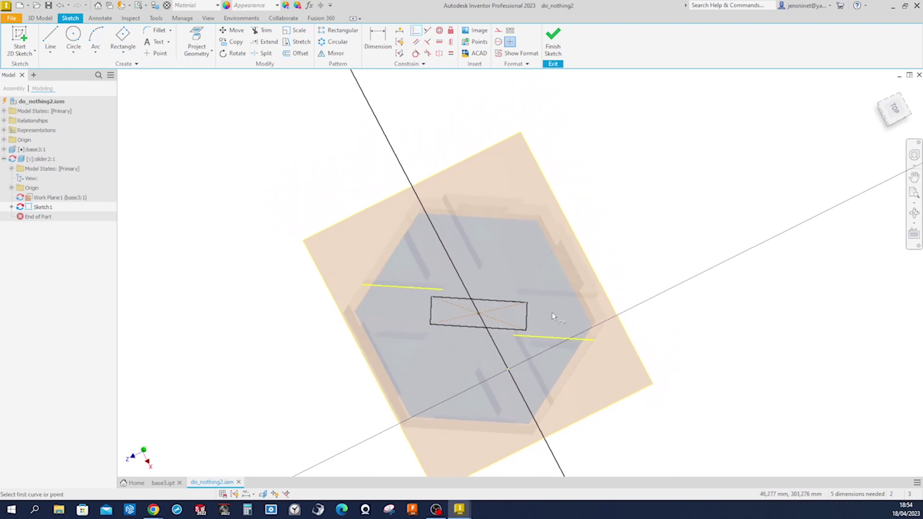
left_click(527, 315)
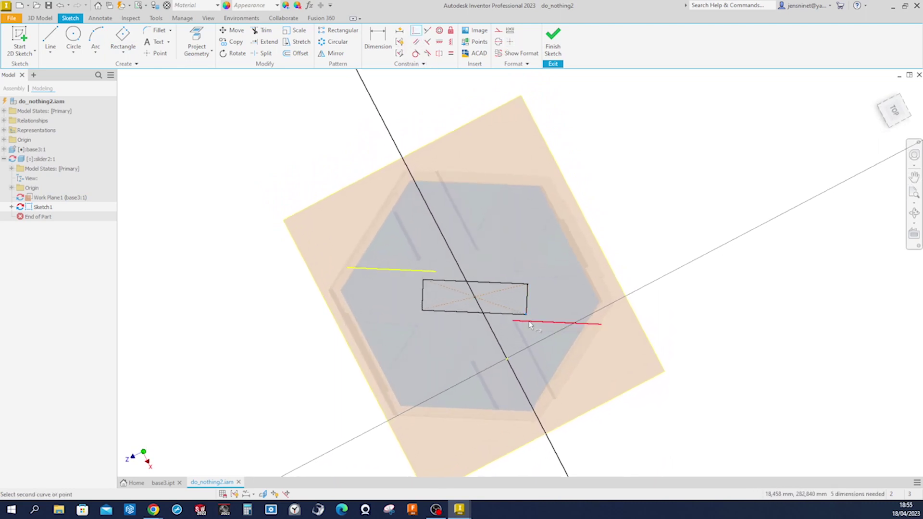
left_click(529, 322)
left_click(424, 288)
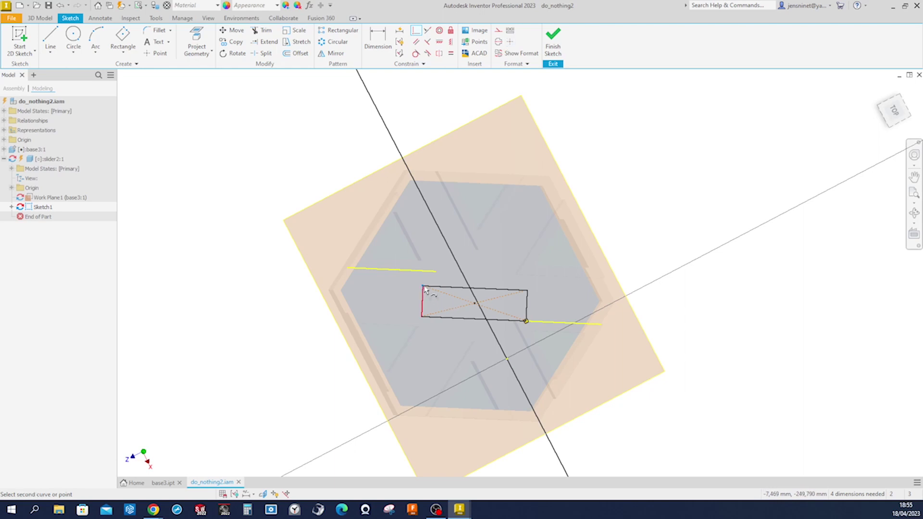
left_click(423, 272)
Step: Constrain the rectangle's long side parallel to the projected channel edge
left_click(416, 42)
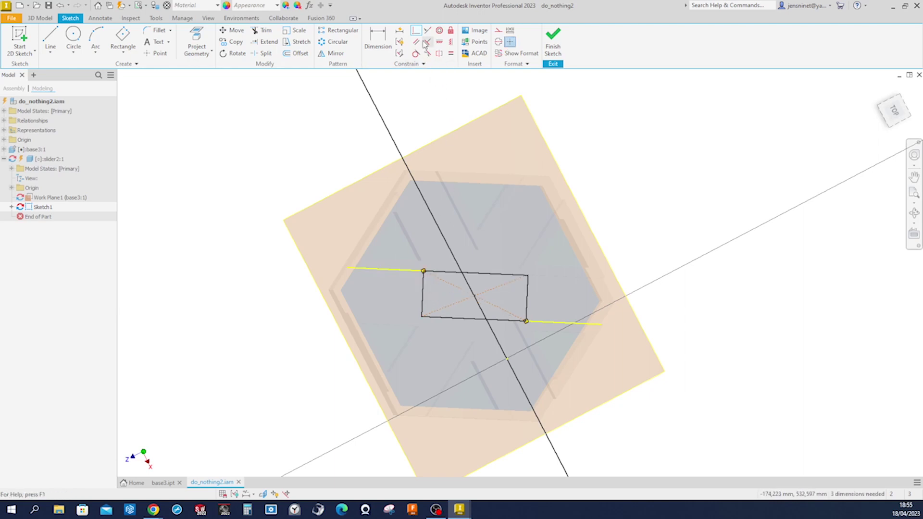
left_click(460, 275)
left_click(417, 270)
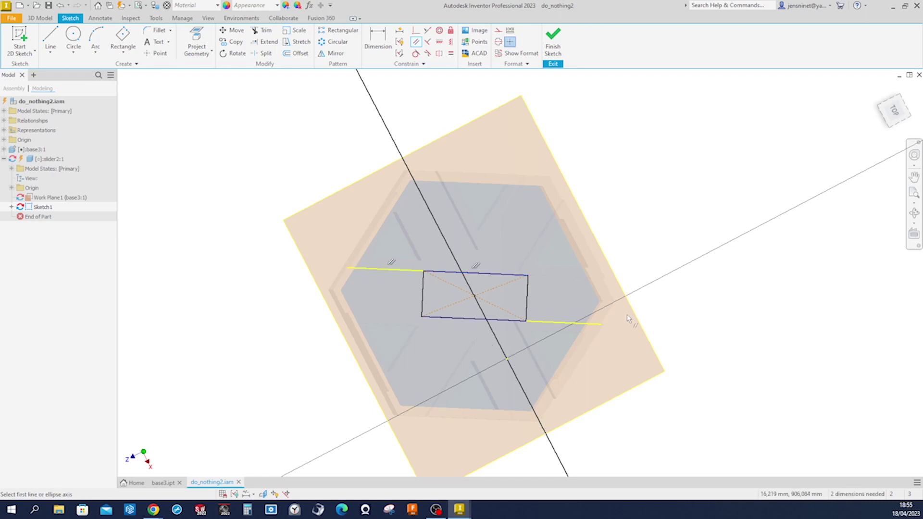
key("d")
left_click(505, 321)
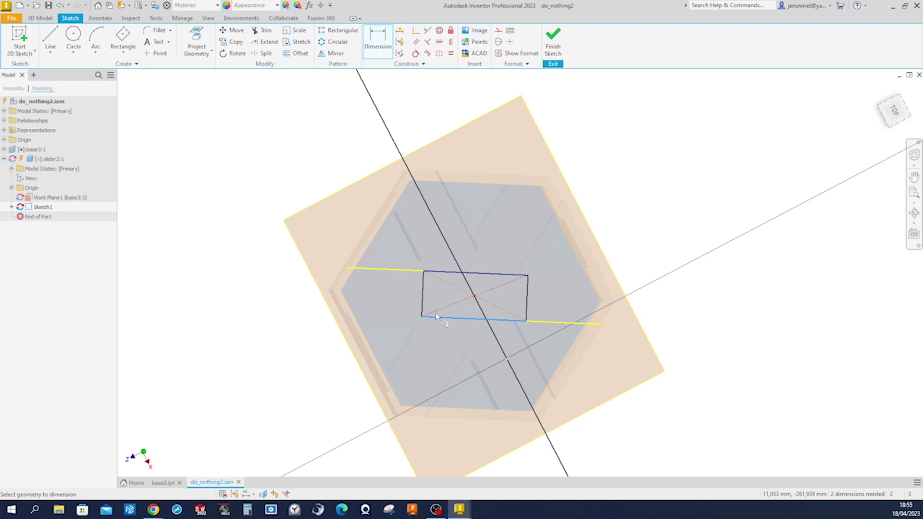
key("Escape")
Step: Dimension the distance between the rectangle's two short sides and set it to 68 mm
key("d")
left_click(425, 308)
left_click(528, 312)
left_click(509, 336)
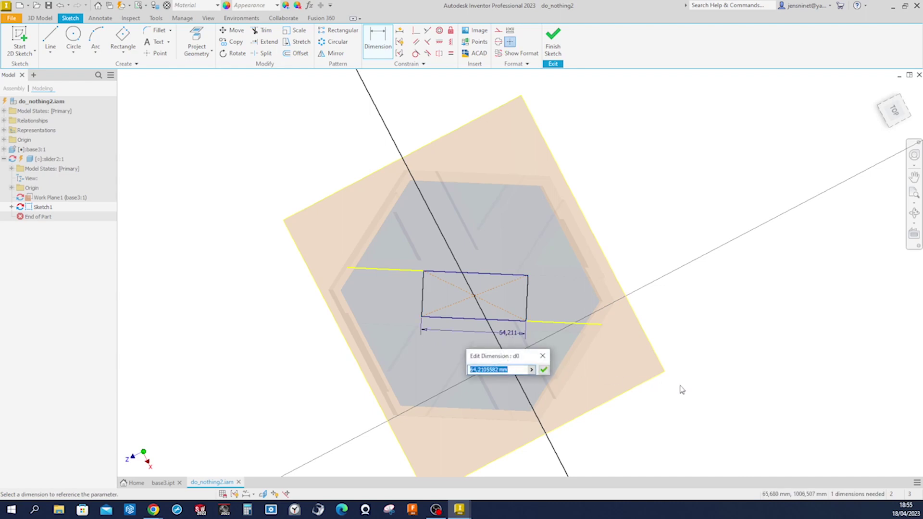
type("68")
key("Return")
scroll(694, 363, "up", 3)
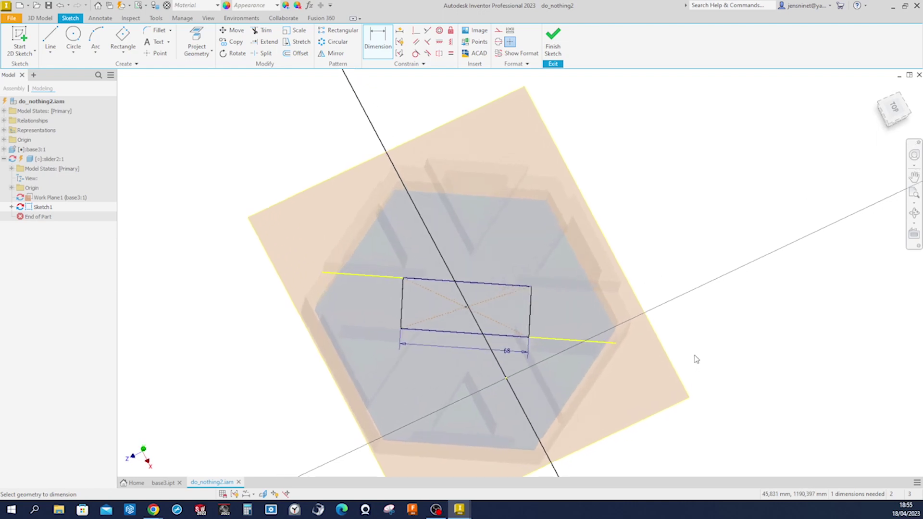
key("Escape")
left_click_drag(532, 331, 541, 331)
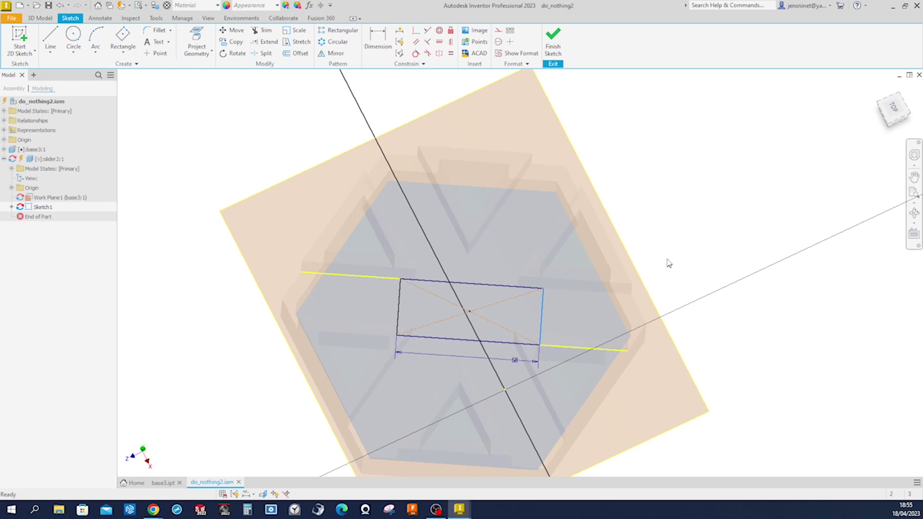
key("F6")
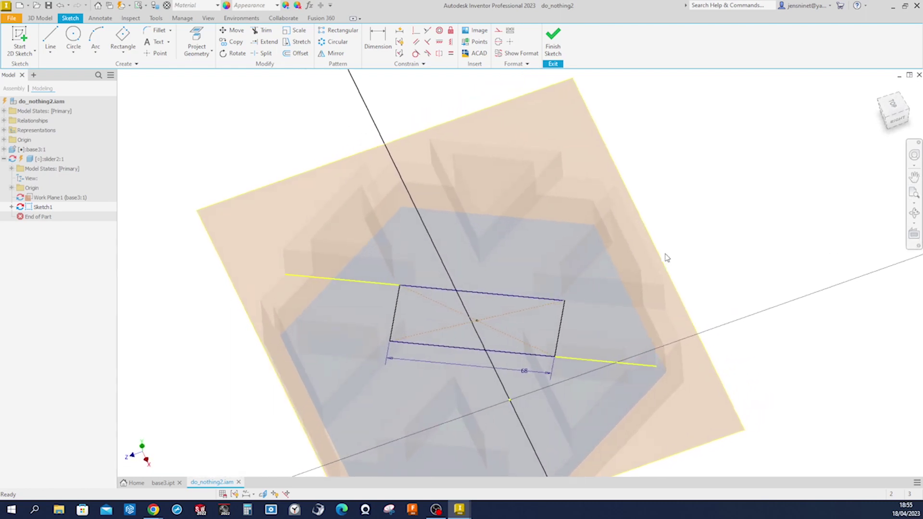
left_click(415, 31)
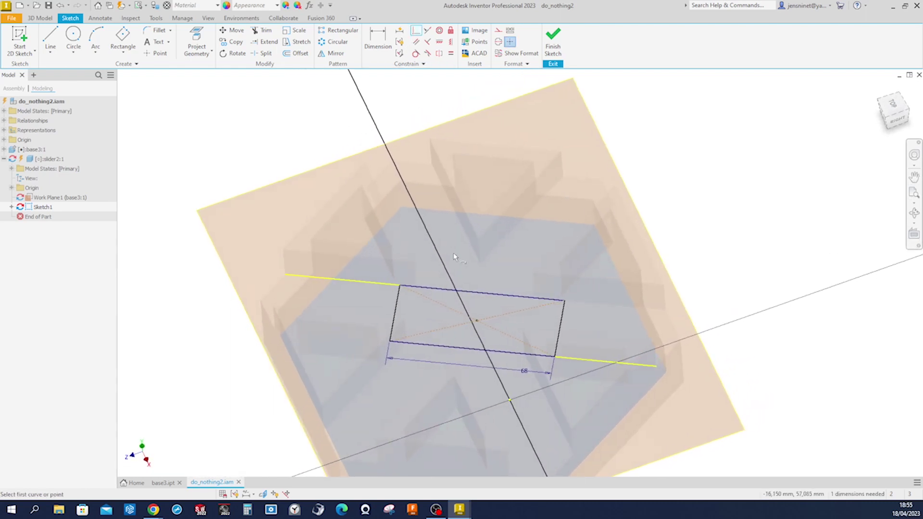
left_click(477, 321)
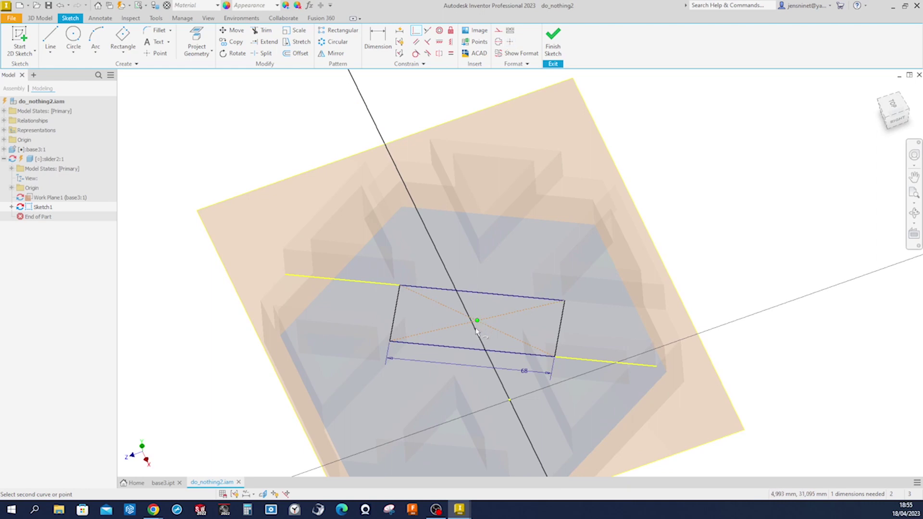
Step: Draw a line from the rectangle's center point outward across its long side toward the tip of the base's triangular block
right_click(621, 262)
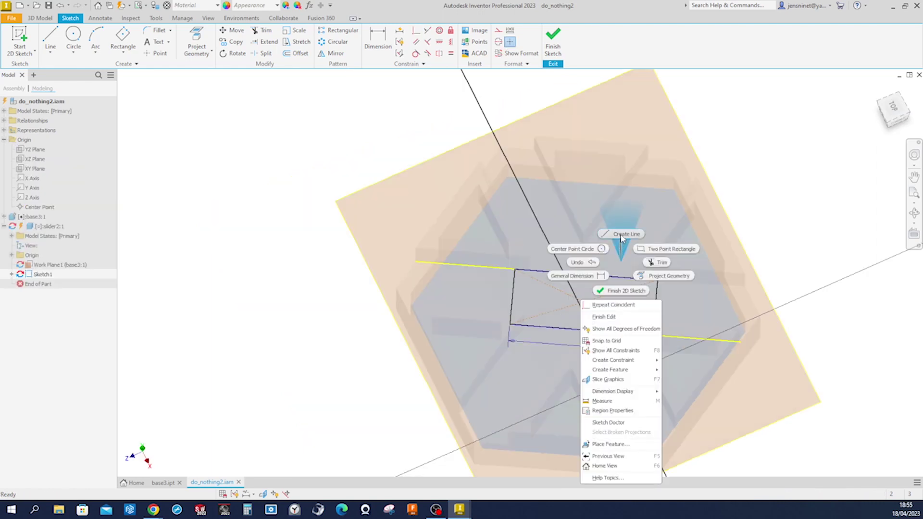
left_click(621, 234)
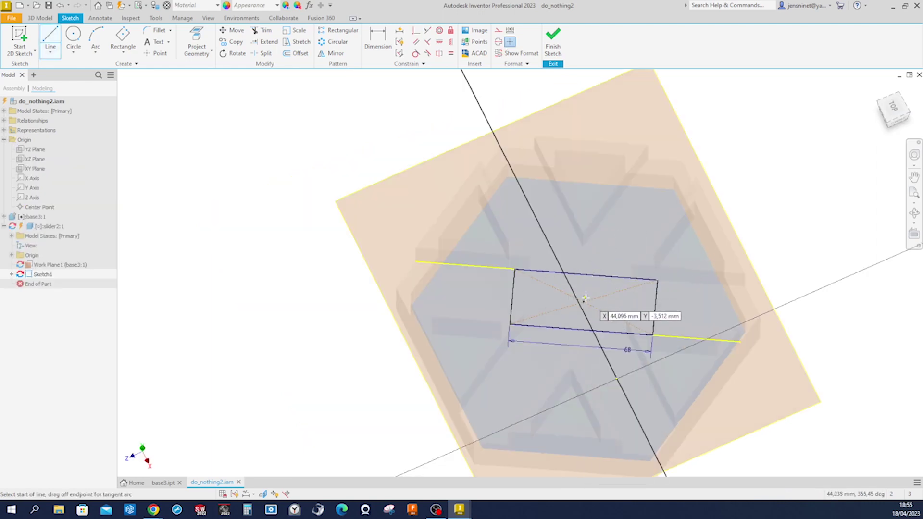
left_click(583, 302)
left_click(584, 247)
key("Escape")
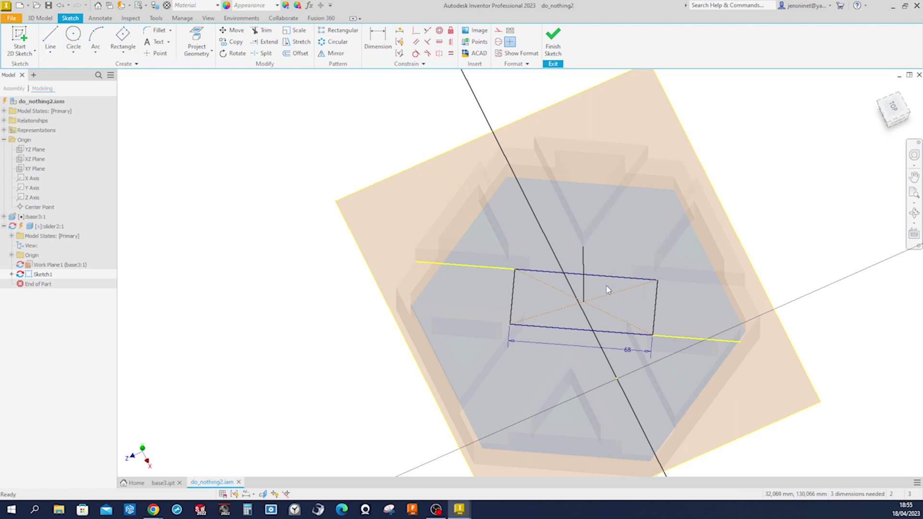
Step: Constrain the new line perpendicular to the rectangle's long side
left_click(427, 42)
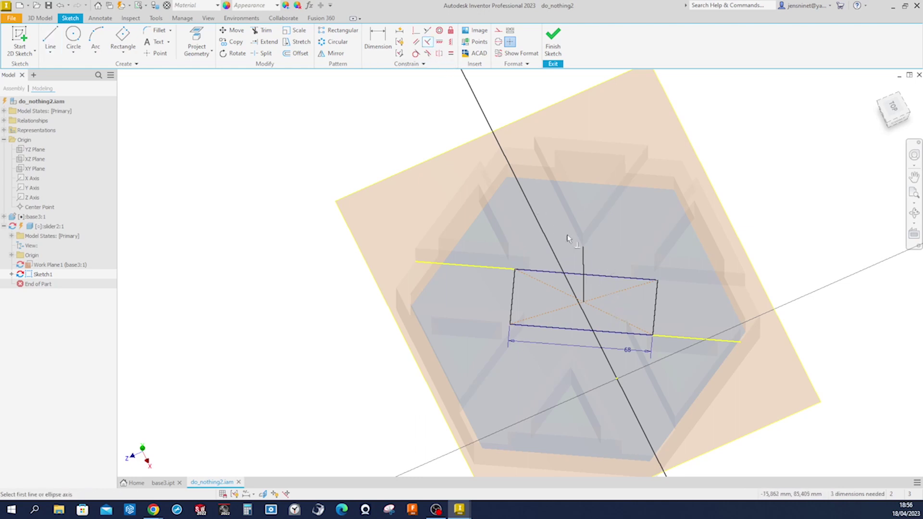
left_click(583, 282)
left_click(595, 276)
scroll(594, 299, "up", 3)
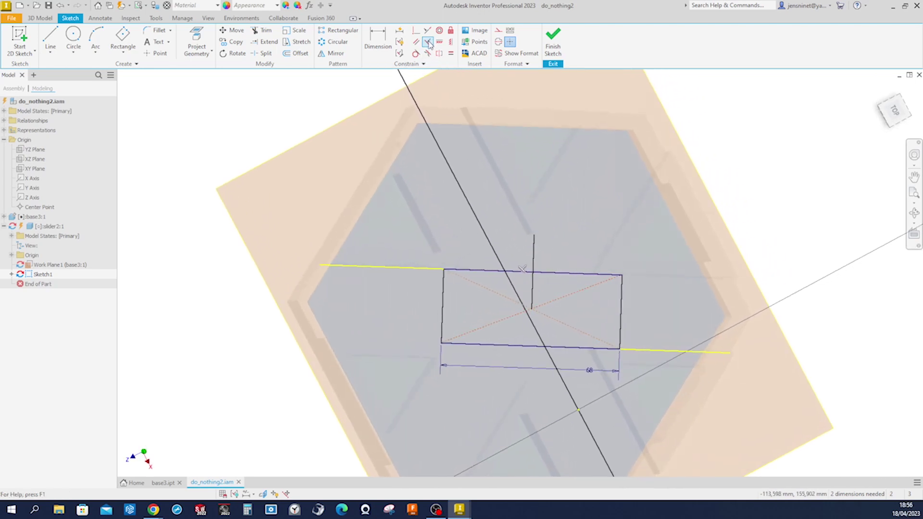
Step: Project the inner tip of the base's triangular block into the sketch as a reference point
left_click(416, 31)
middle_click_drag(538, 223, 537, 232, "shift")
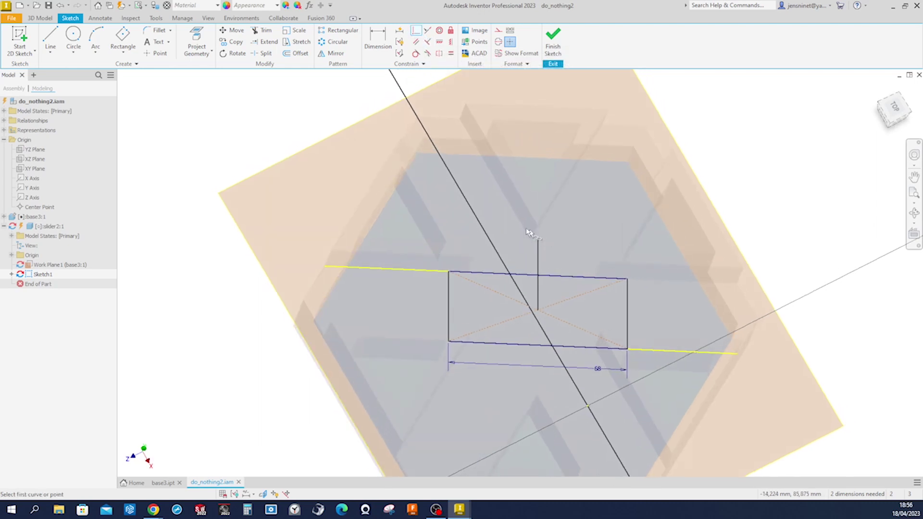
left_click(207, 50)
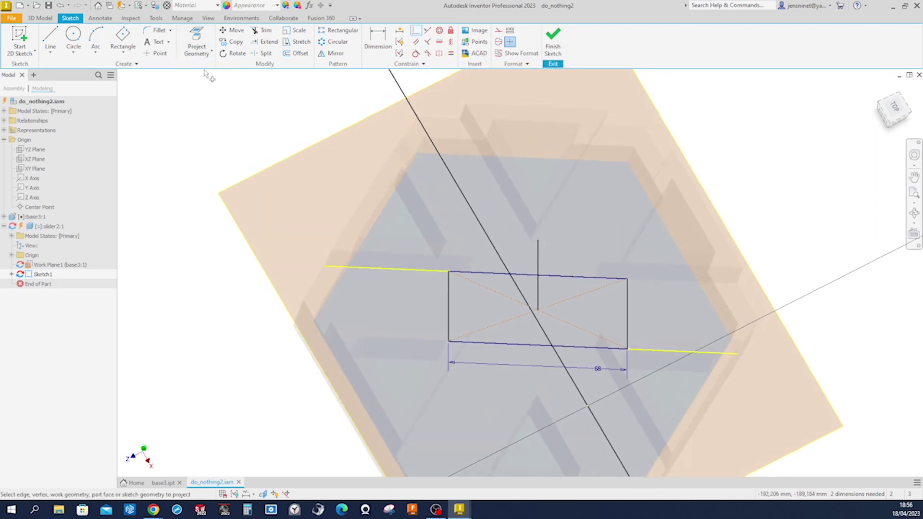
left_click(537, 235)
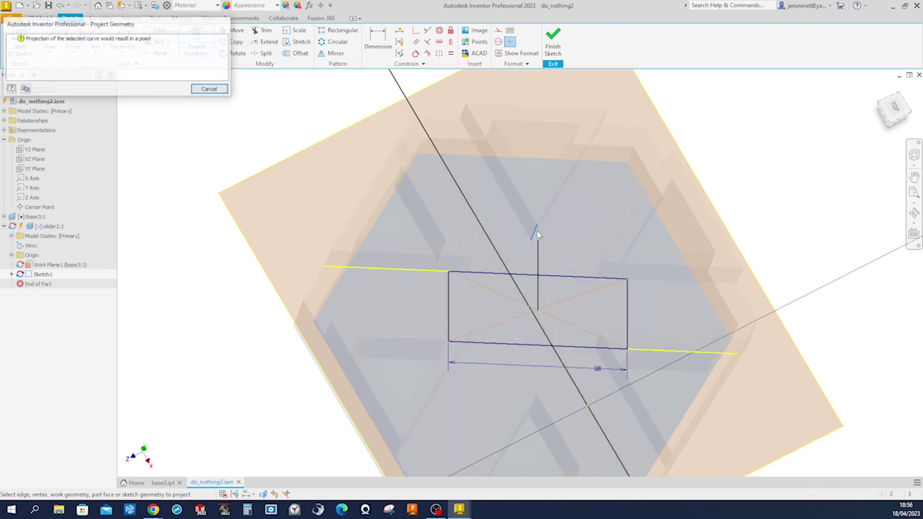
left_click(215, 91)
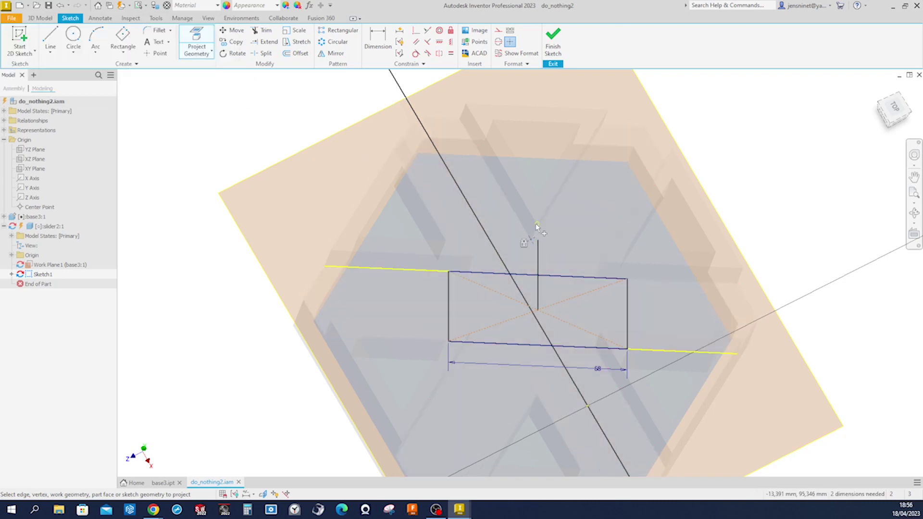
Step: Make the line coincident with the projected tip of the triangular block to locate the rectangle along the channel
left_click(416, 30)
left_click(537, 253)
left_click(567, 277)
key("Escape")
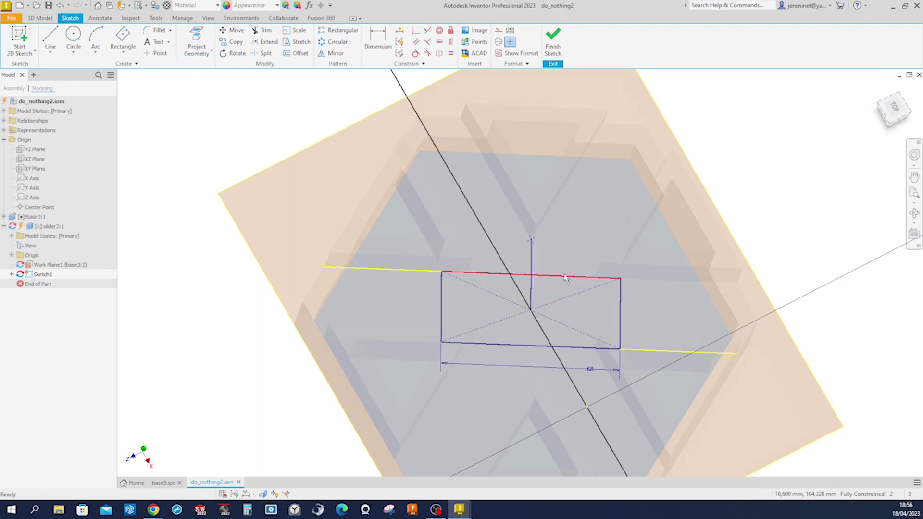
Step: Convert the line from the rectangle's center to construction geometry
right_click(532, 268)
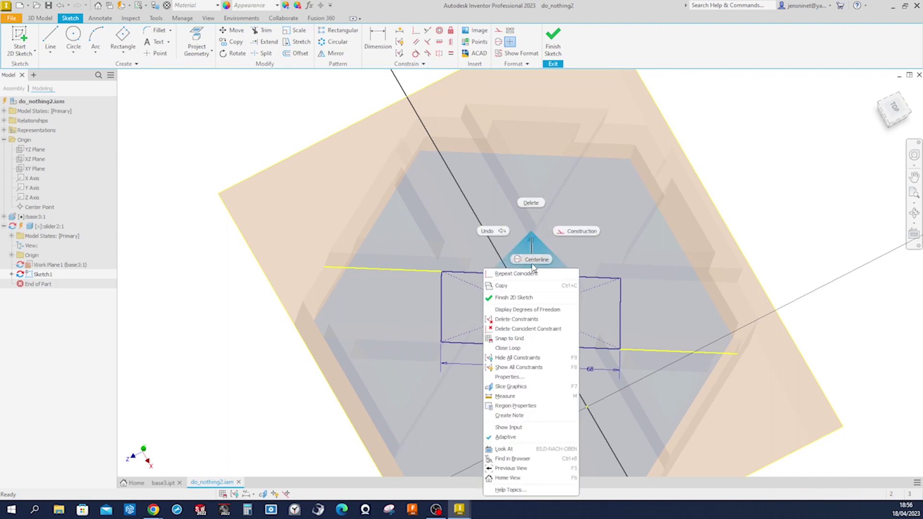
left_click(570, 237)
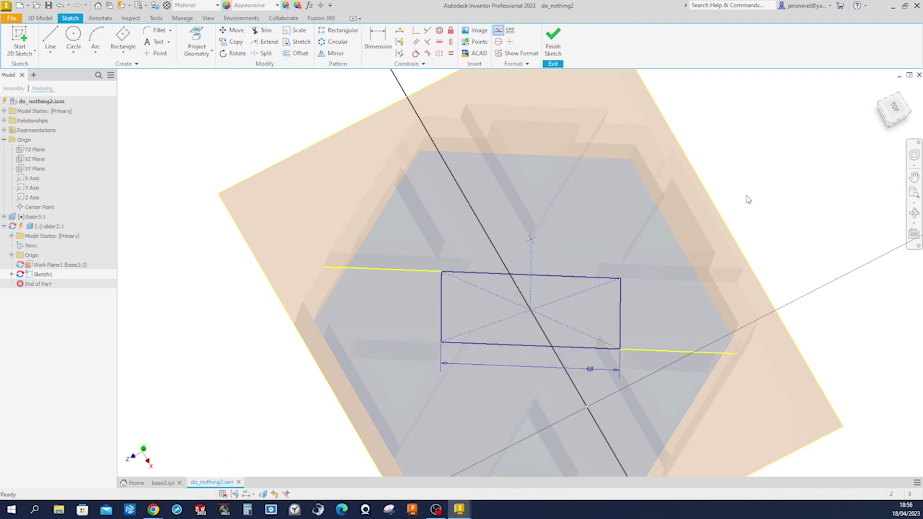
middle_click_drag(746, 196, 732, 191, "shift")
left_click(731, 191)
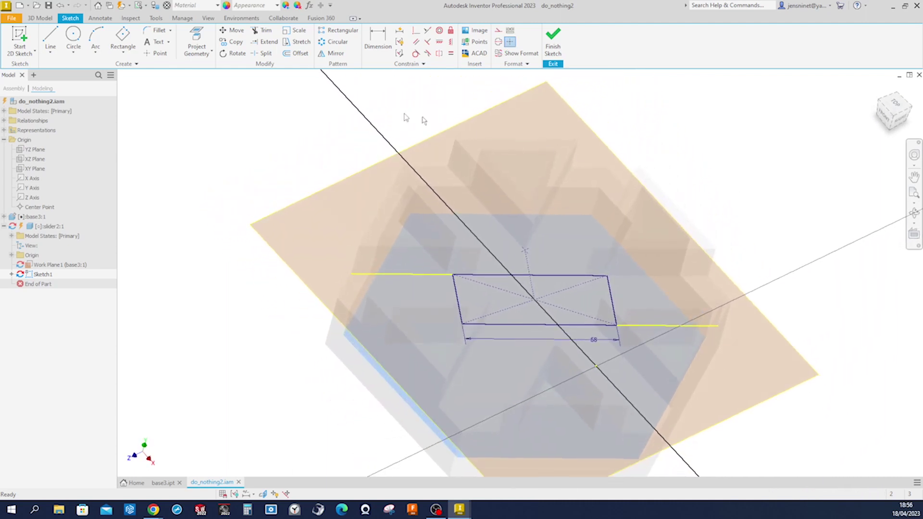
Step: Extrude the rectangle up to the top face of the base's triangular block, and hide Work Plane1
left_click(40, 18)
left_click(50, 39)
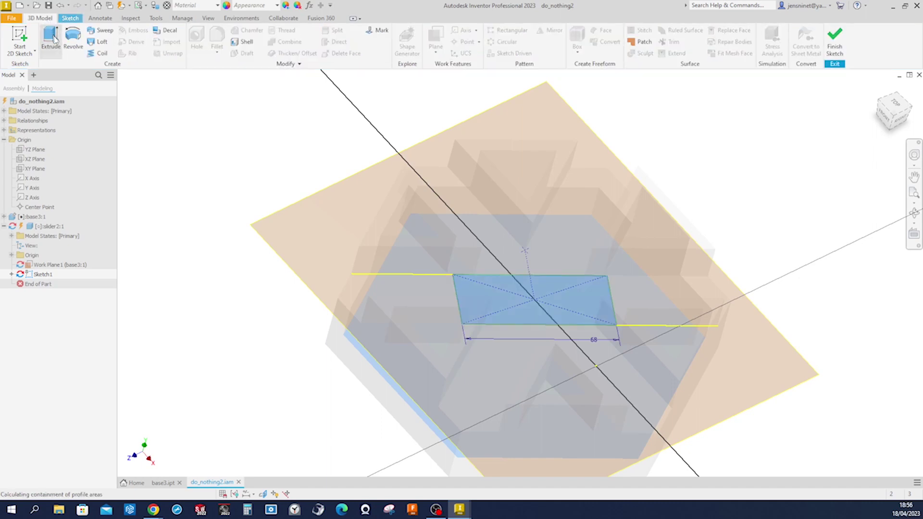
left_click(234, 165)
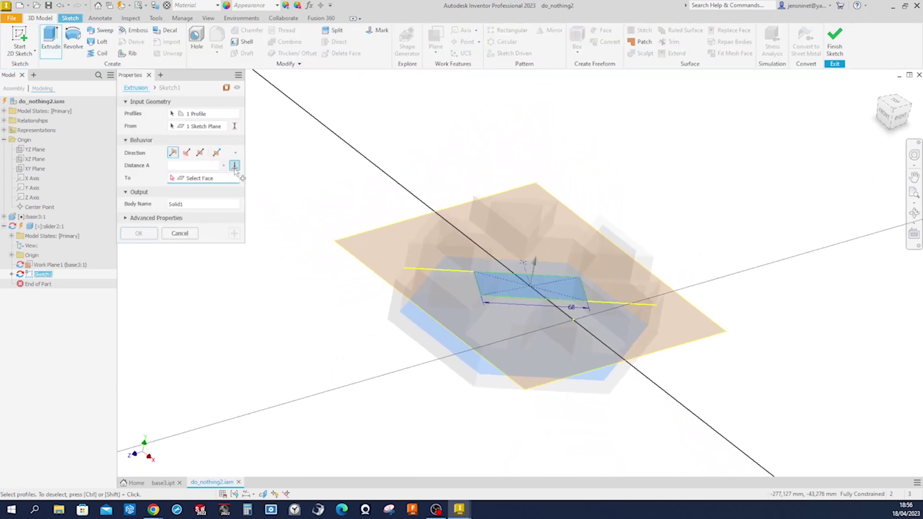
left_click(418, 236)
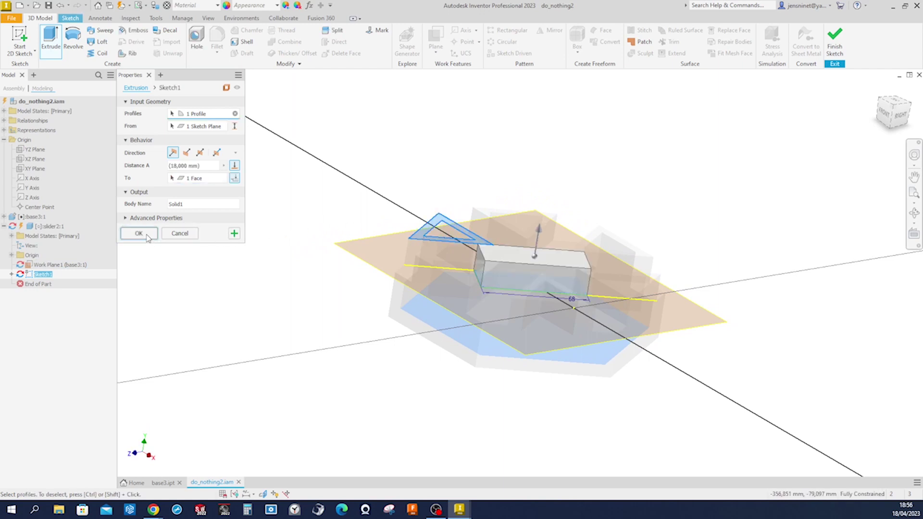
left_click(143, 233)
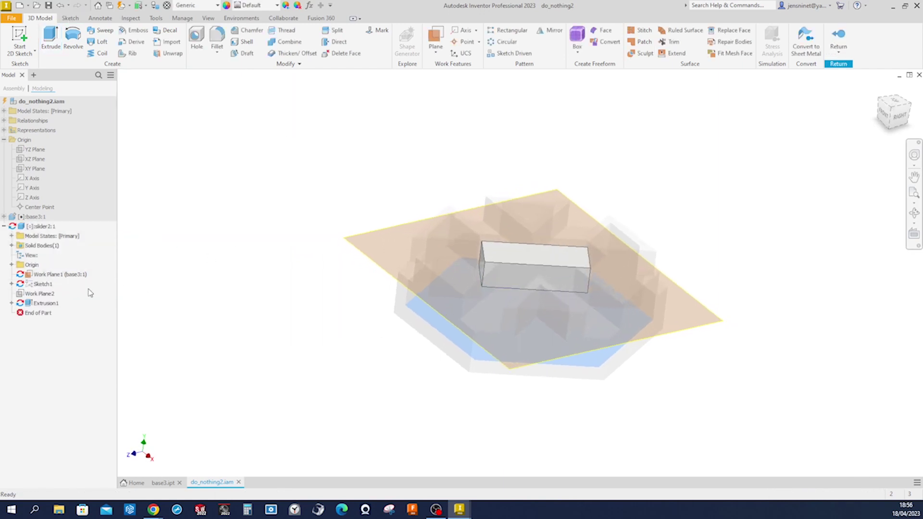
right_click(63, 275)
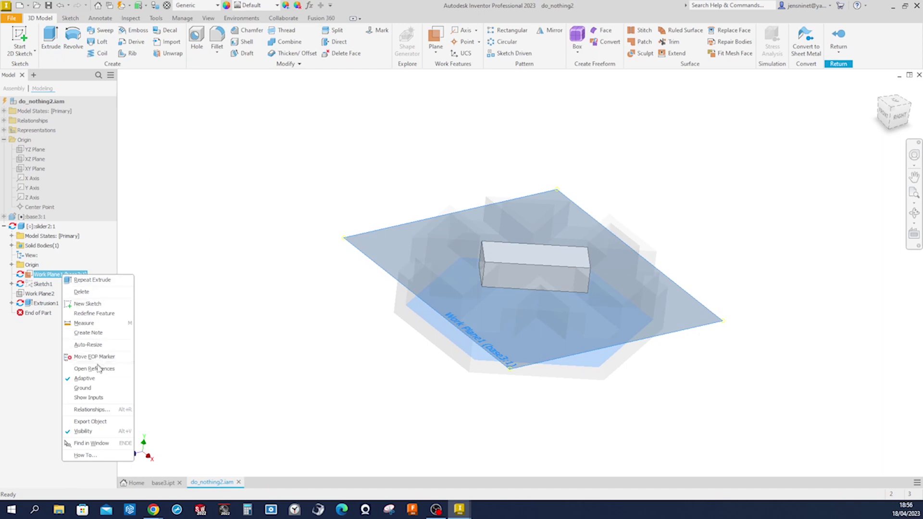
left_click(91, 431)
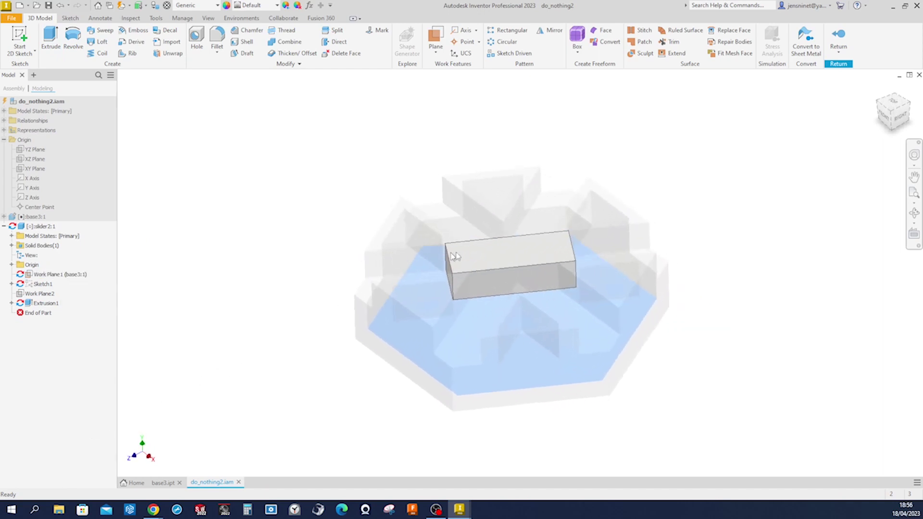
Step: Start a sketch on the slider block's top face and draw a circle near its middle
left_click(463, 267)
left_click(518, 259)
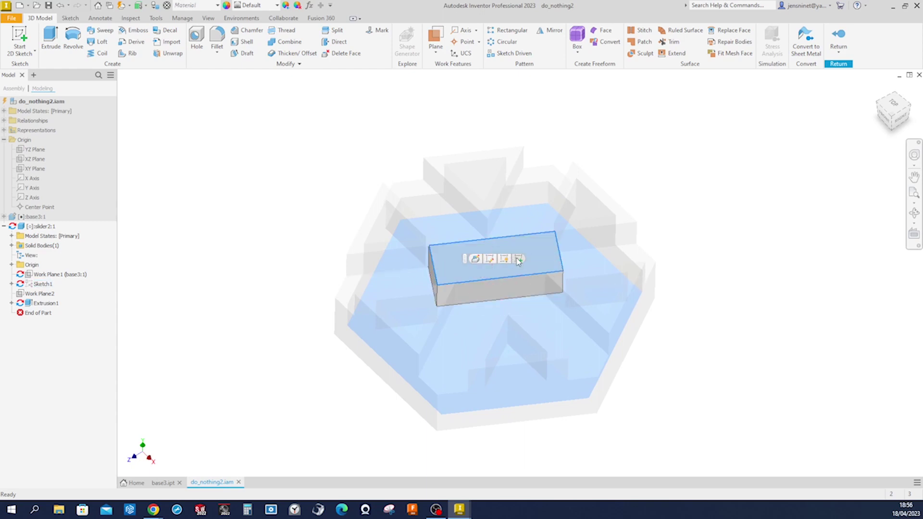
right_click(287, 176)
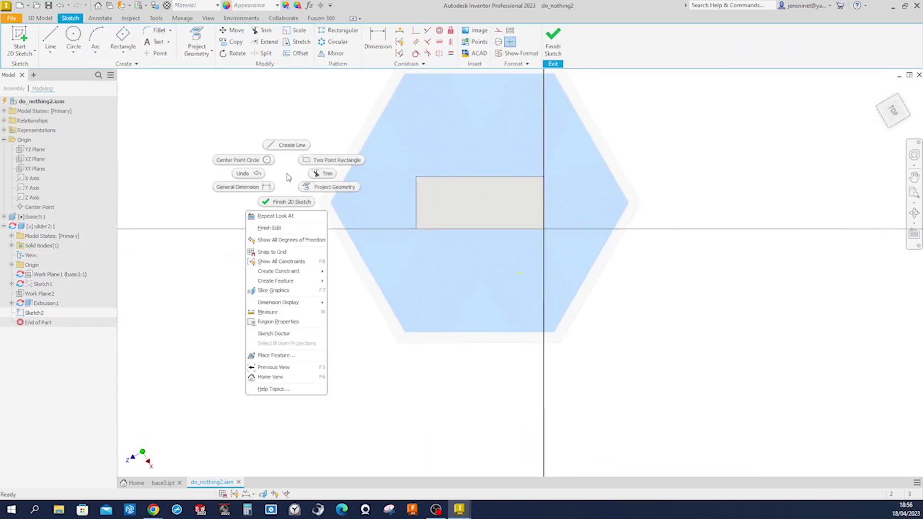
left_click(267, 161)
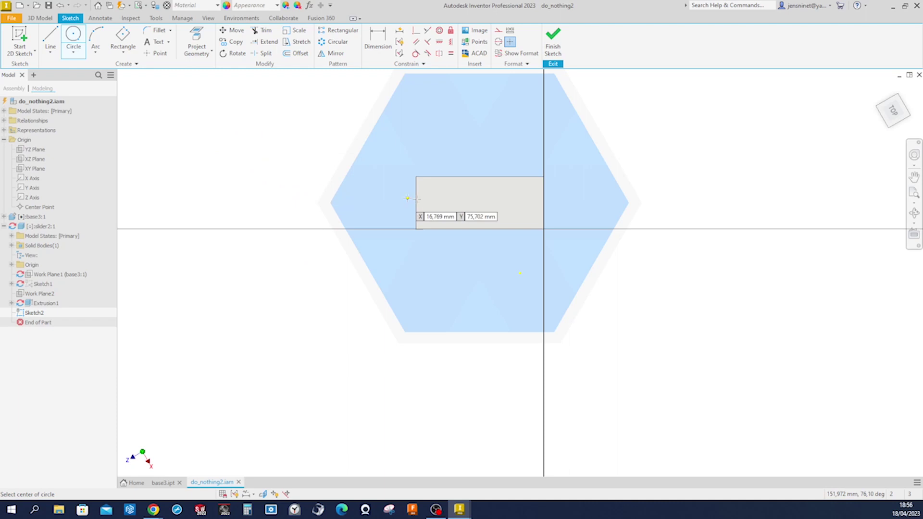
left_click(480, 204)
left_click(494, 212)
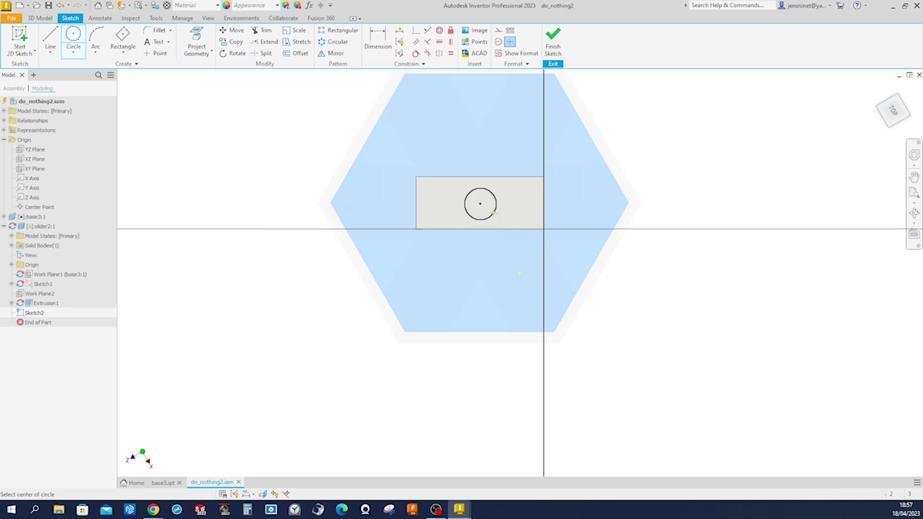
scroll(494, 212, "up", 2)
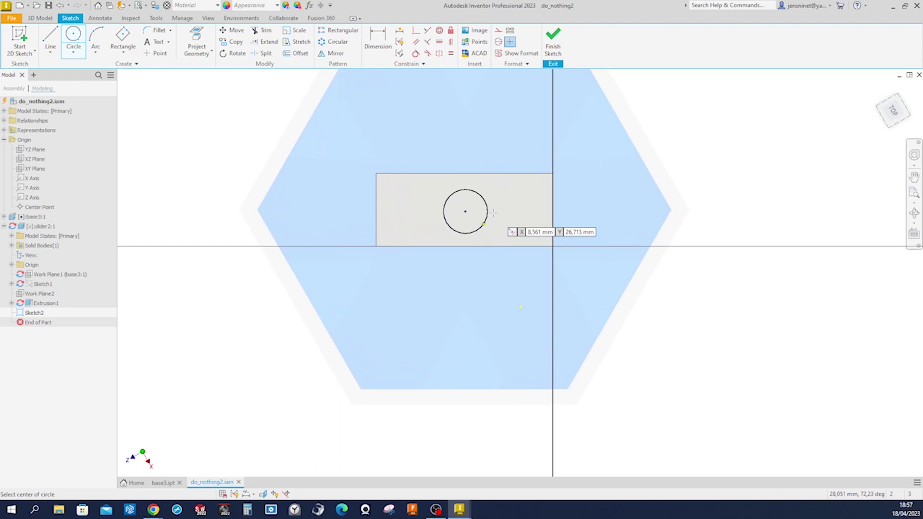
Step: Center the circle on the block by aligning its center horizontally and vertically with the midpoints of a long and a short edge
left_click(440, 44)
left_click(465, 212)
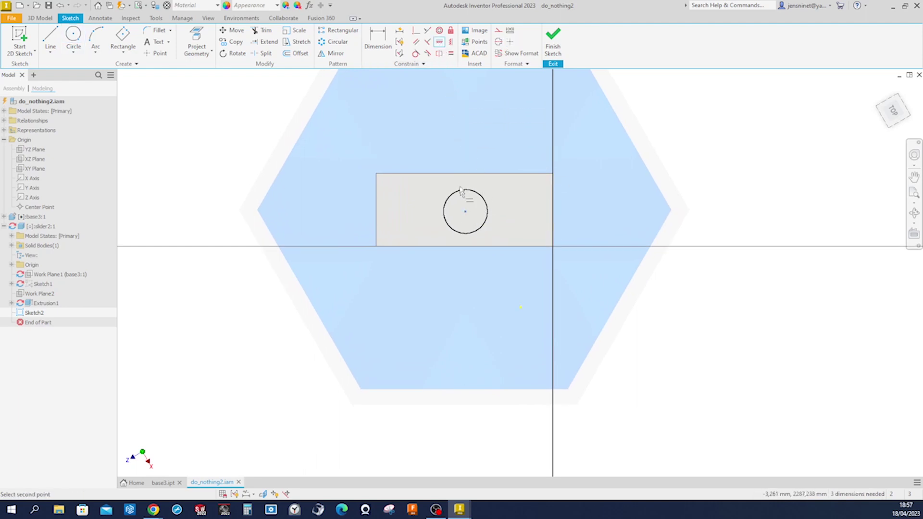
left_click(464, 174)
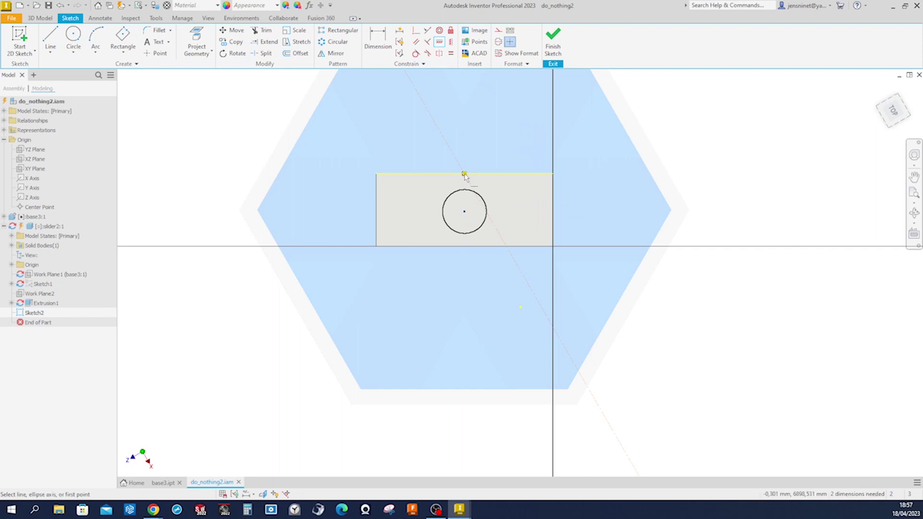
left_click(451, 42)
left_click(469, 214)
left_click(553, 210)
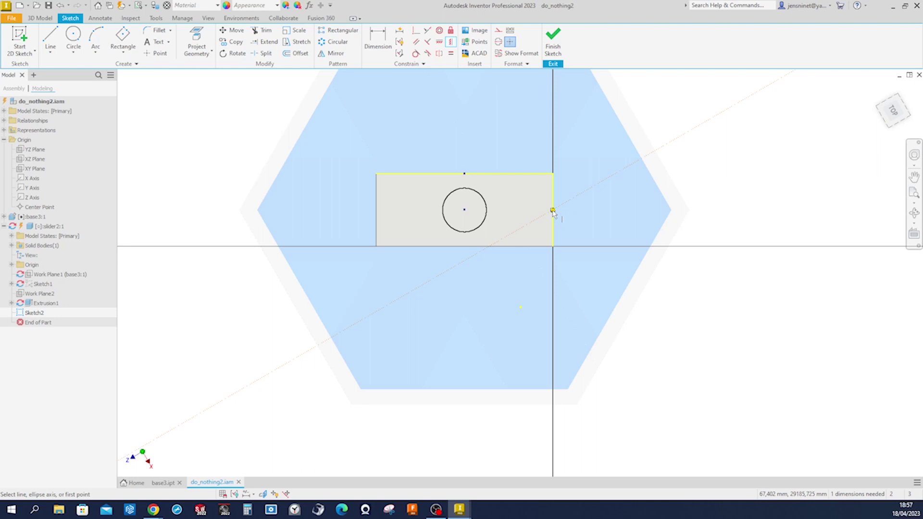
Step: Dimension the circle's diameter and set it to 18 mm
key("d")
left_click(480, 227)
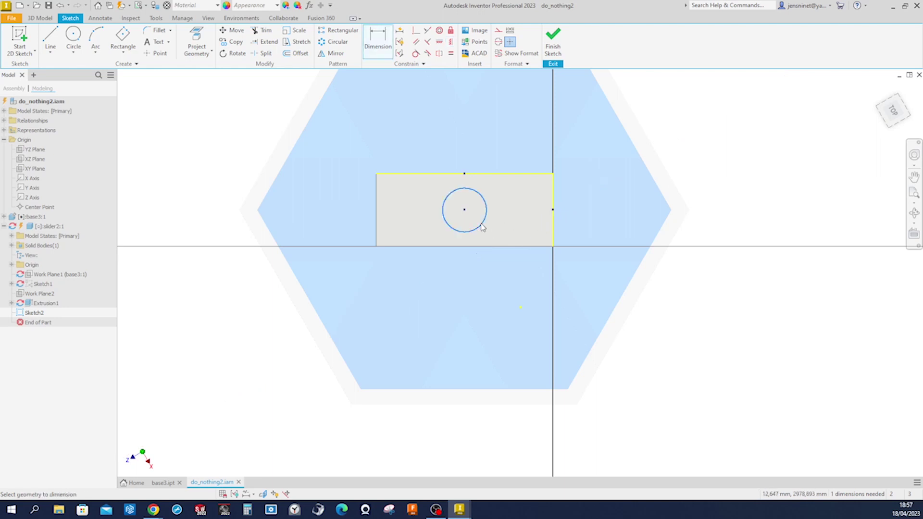
left_click(492, 233)
type("18")
key("Return")
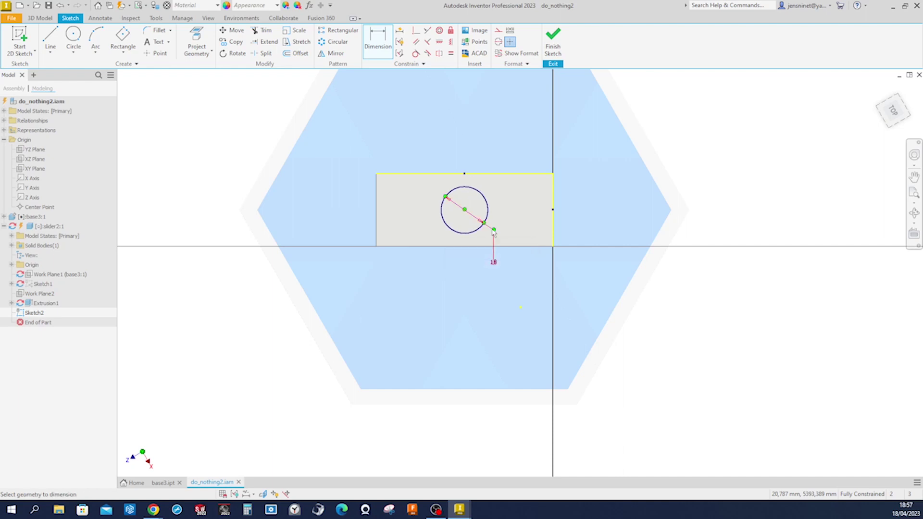
Step: Extrude the circle 10 mm upward as a pin joined to the slider block
left_click(40, 18)
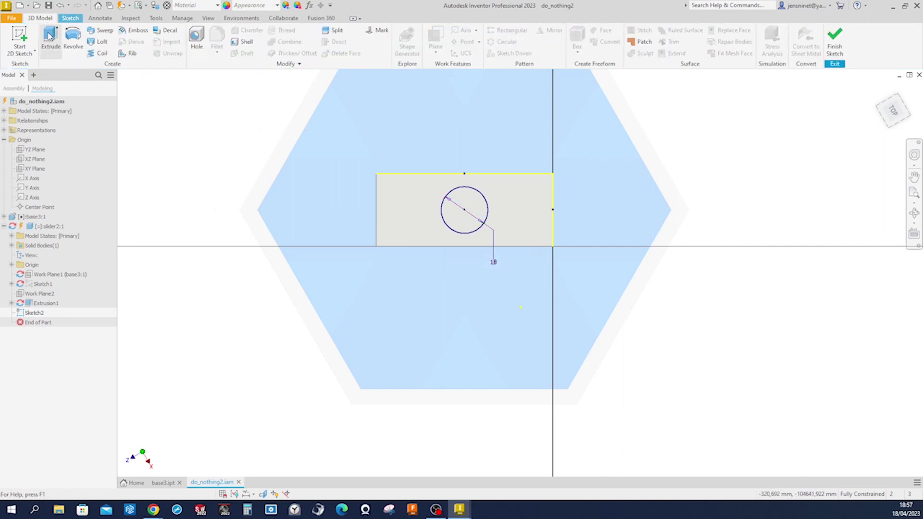
left_click(51, 40)
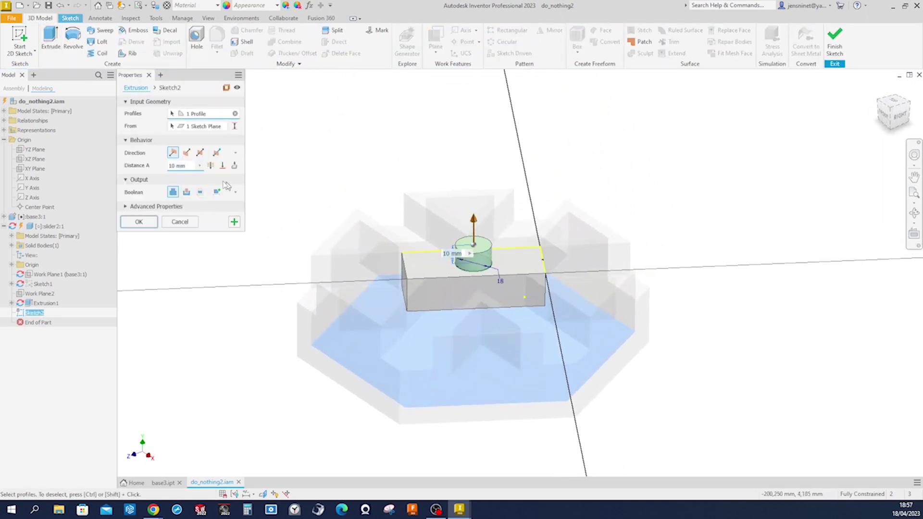
left_click(139, 221)
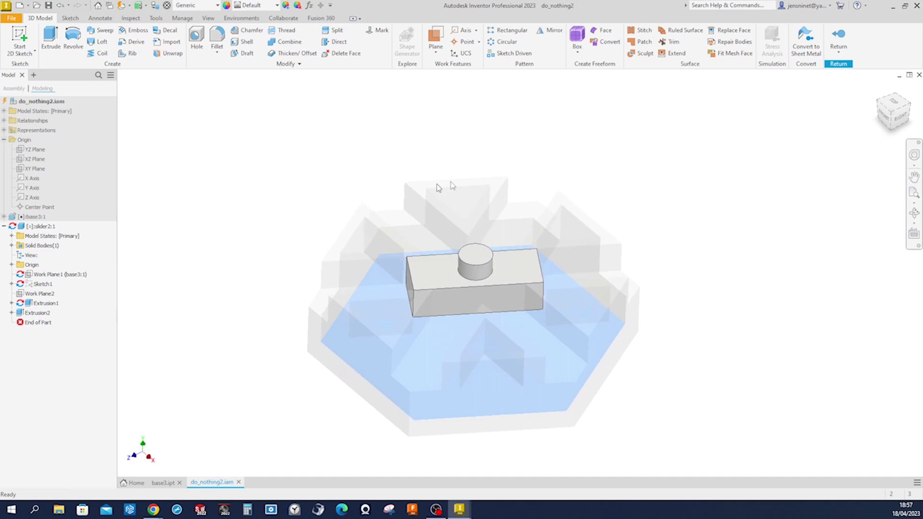
Step: Finish editing the slider part in place, return to the assembly and save it together with its dependent files
left_click(839, 38)
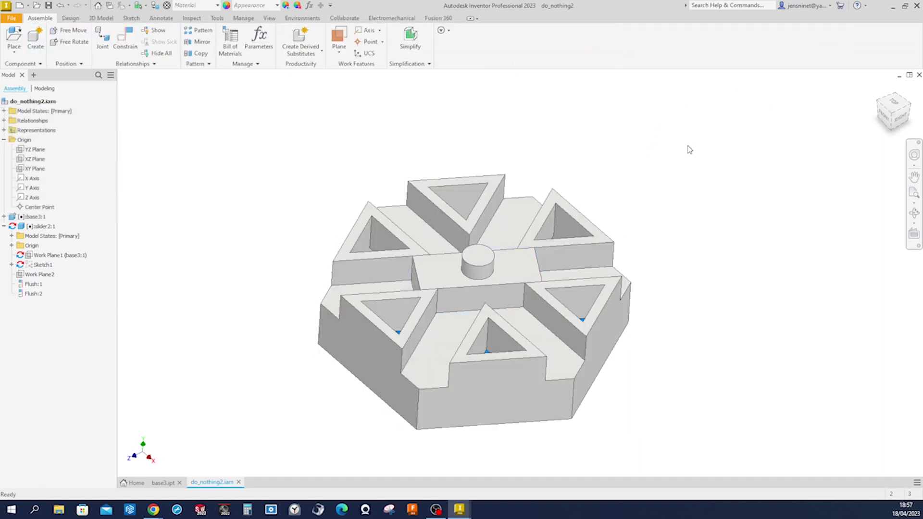
key("ctrl+s")
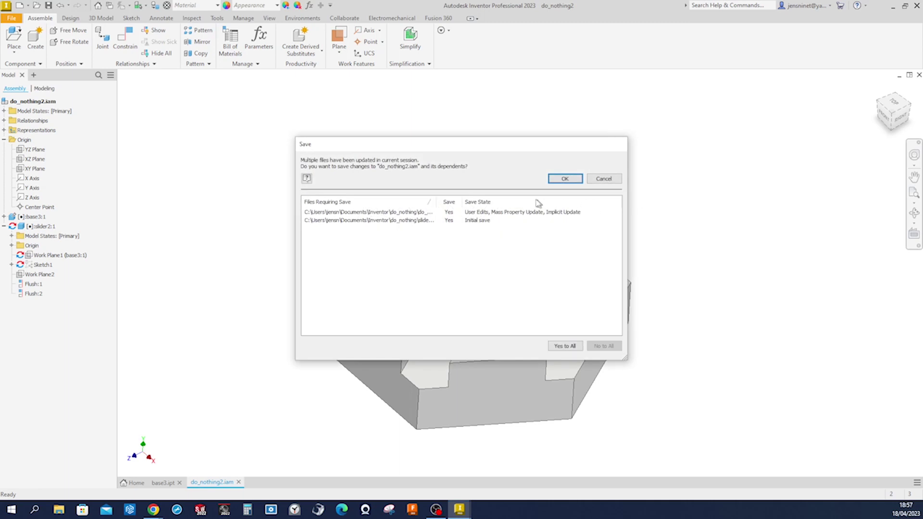
left_click(566, 179)
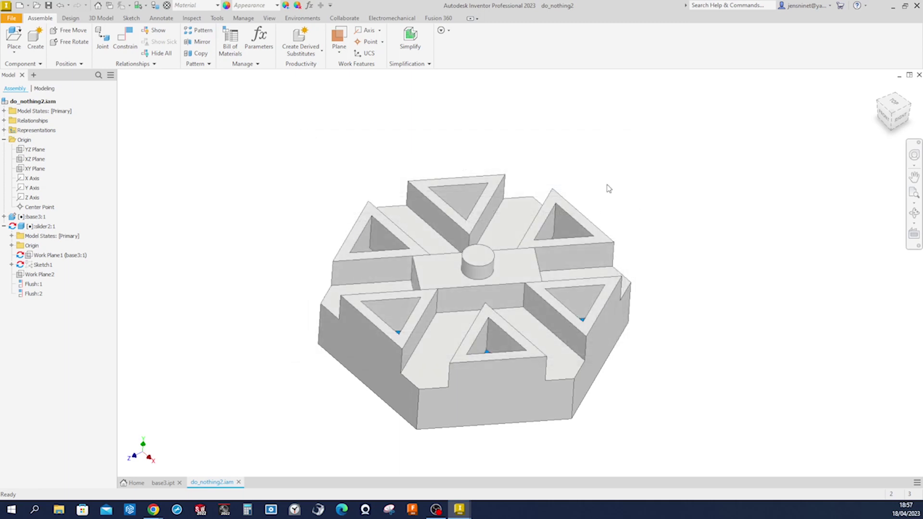
Step: Turn off the adaptive setting of the slider2 component and give it the Cyan appearance
right_click(44, 226)
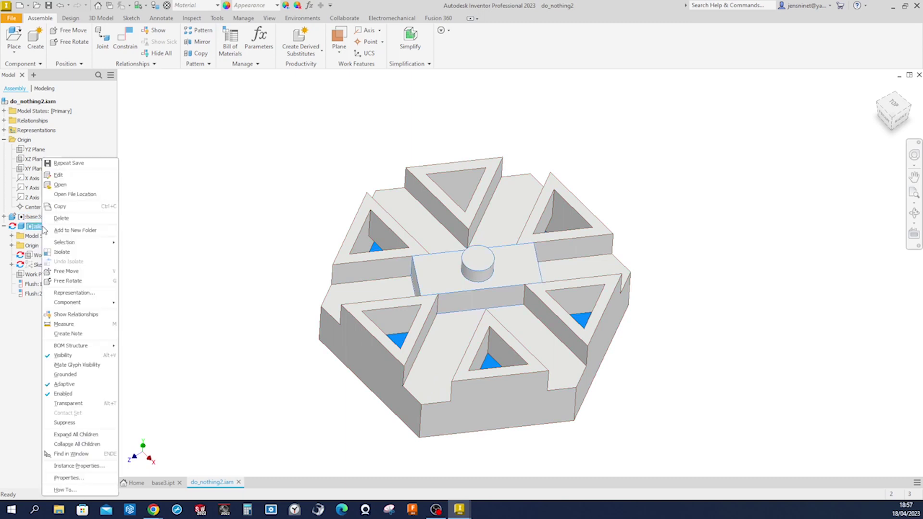
left_click(76, 386)
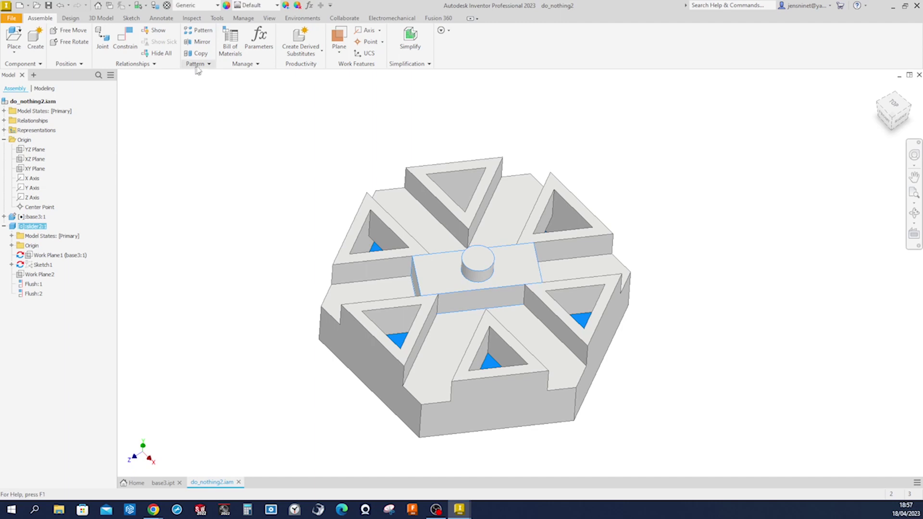
left_click(277, 5)
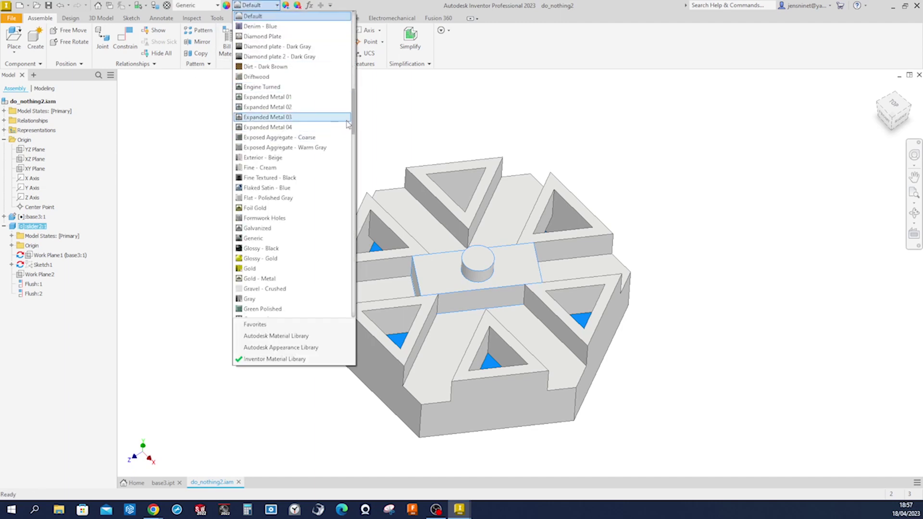
left_click_drag(355, 116, 357, 90)
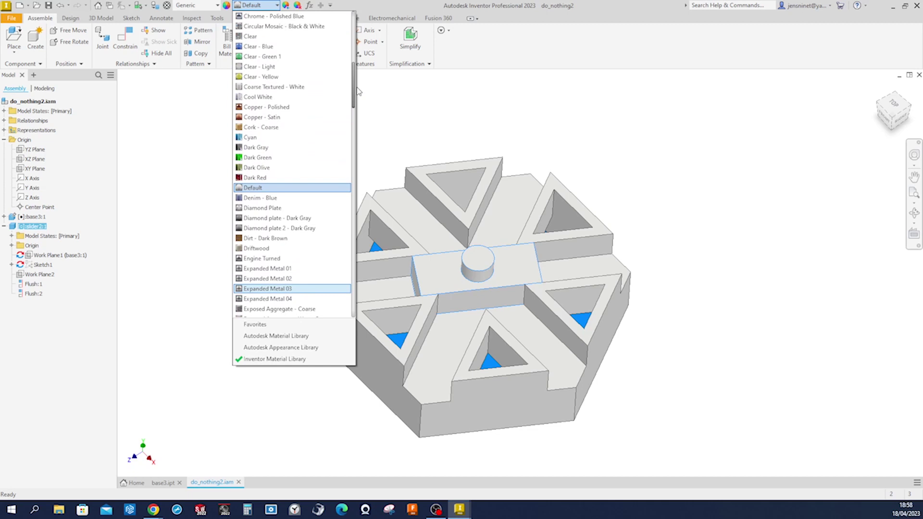
left_click(258, 138)
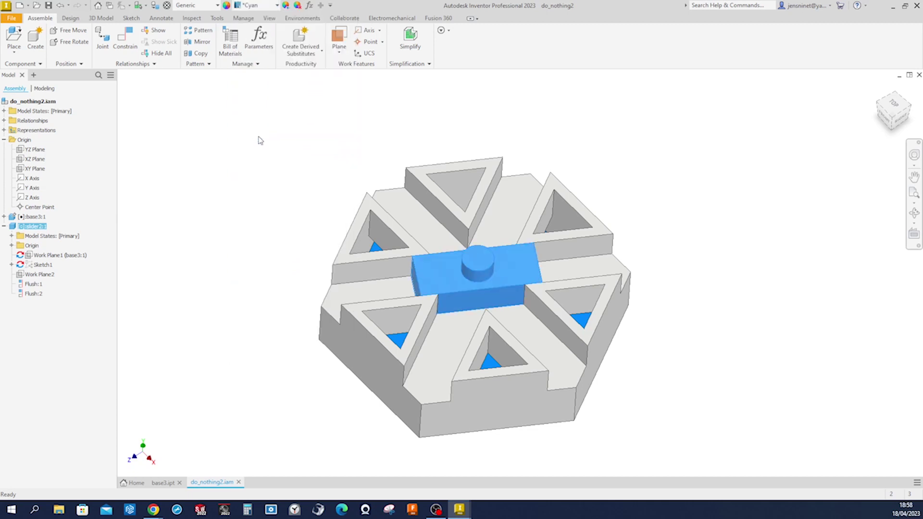
left_click(277, 196)
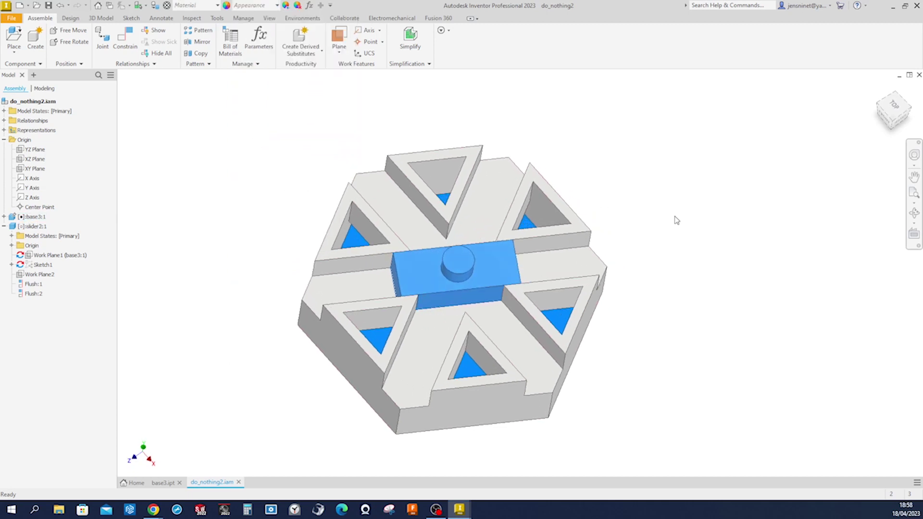
Step: Move the blue slider out of the central channel and place it clear of the base, beside it
middle_click_drag(638, 252, 609, 251, "shift")
left_click_drag(513, 261, 257, 239)
left_click(493, 287)
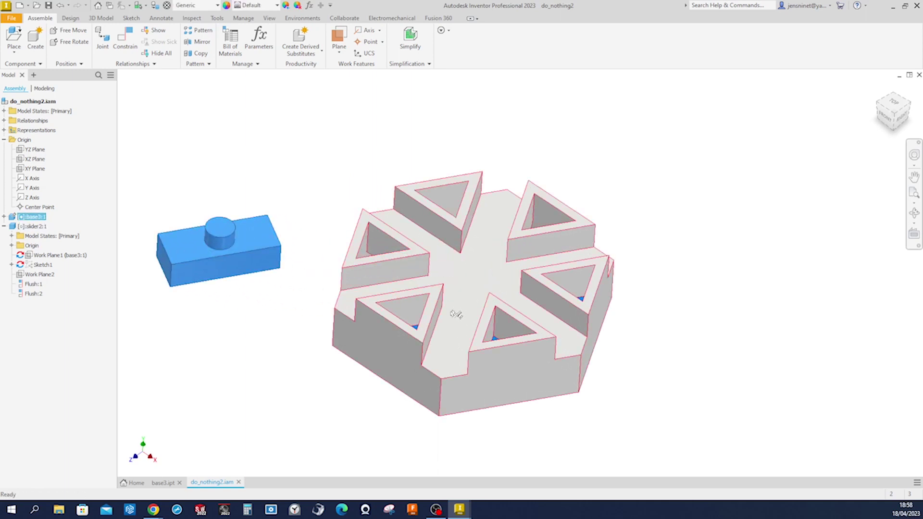
left_click(255, 352)
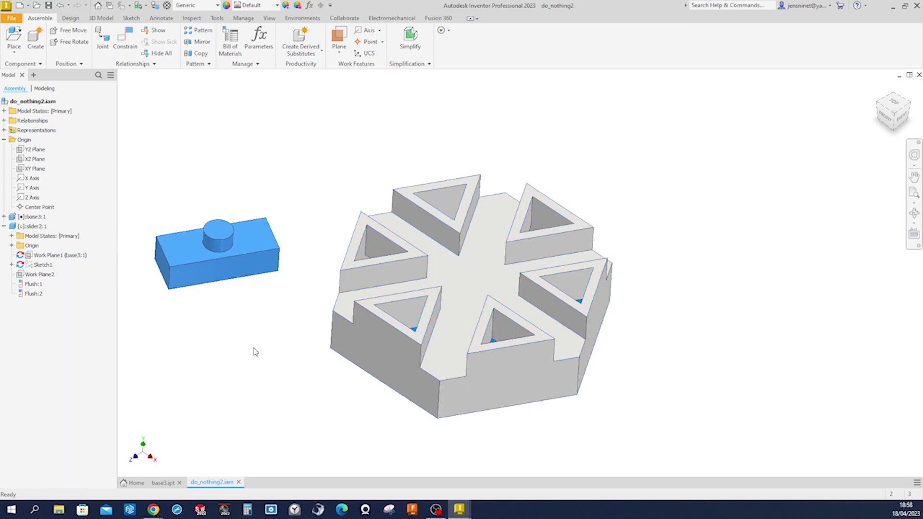
scroll(295, 210, "down", 4)
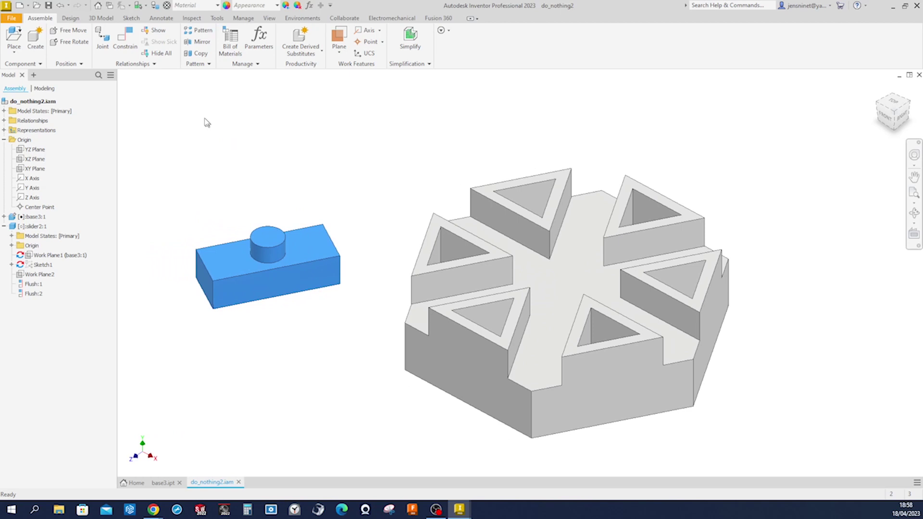
Step: Mate the slider's bottom face to the base's channel floor with a 0 mm offset
left_click(125, 38)
middle_click_drag(352, 208, 330, 264, "shift")
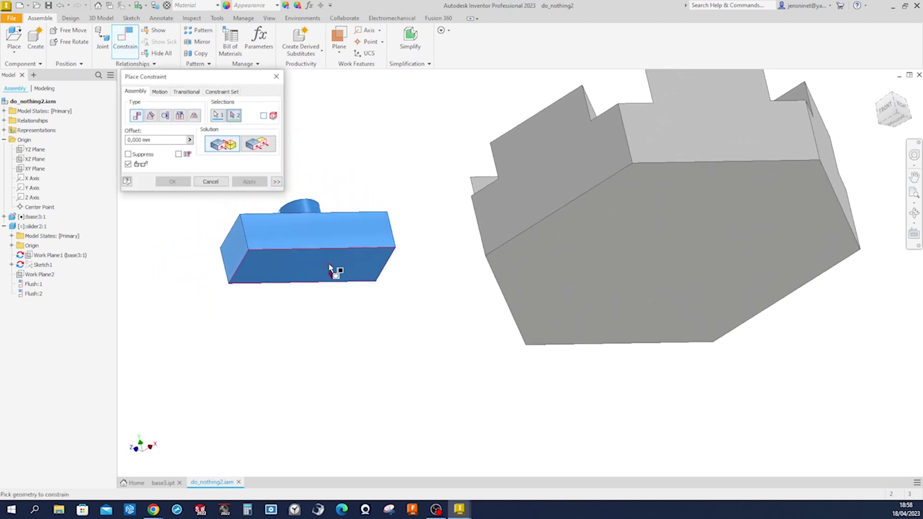
key("F6")
left_click(504, 272)
left_click(504, 272)
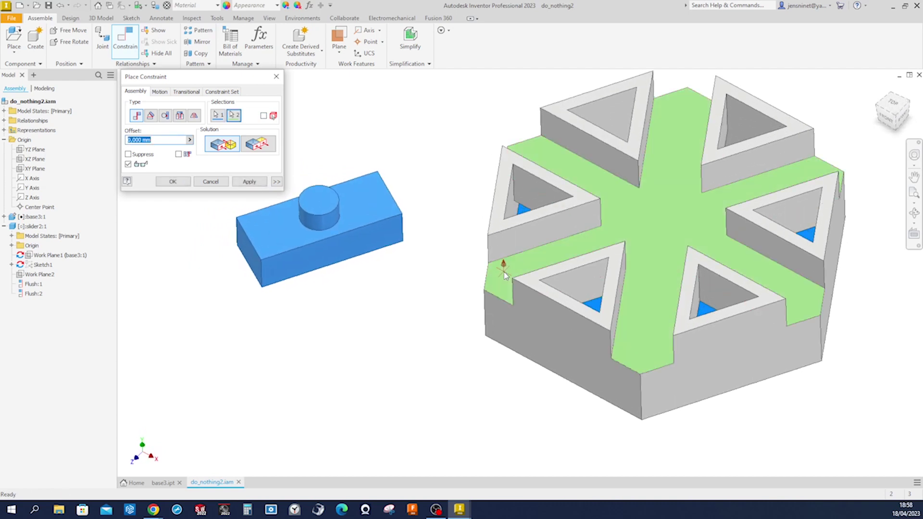
left_click(252, 182)
Step: Mate the slider's long side face to a channel wall with a 0 mm offset
left_click(335, 253)
middle_click_drag(335, 254, 543, 287, "shift")
left_click(545, 289)
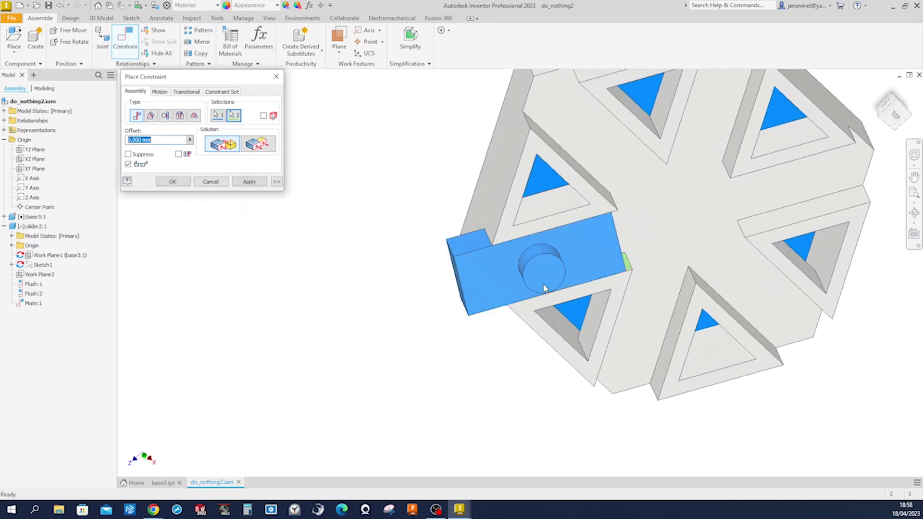
left_click(248, 182)
left_click(278, 80)
Step: Slide the blue block along its channel, leaving it overhanging the outer edge of the base
middle_click_drag(361, 170, 511, 260, "shift")
left_click_drag(511, 260, 478, 268)
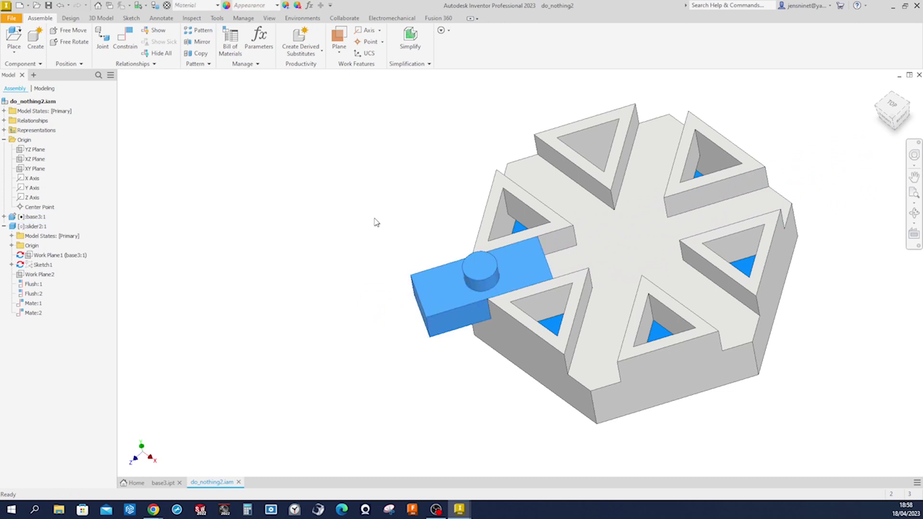
key("F5")
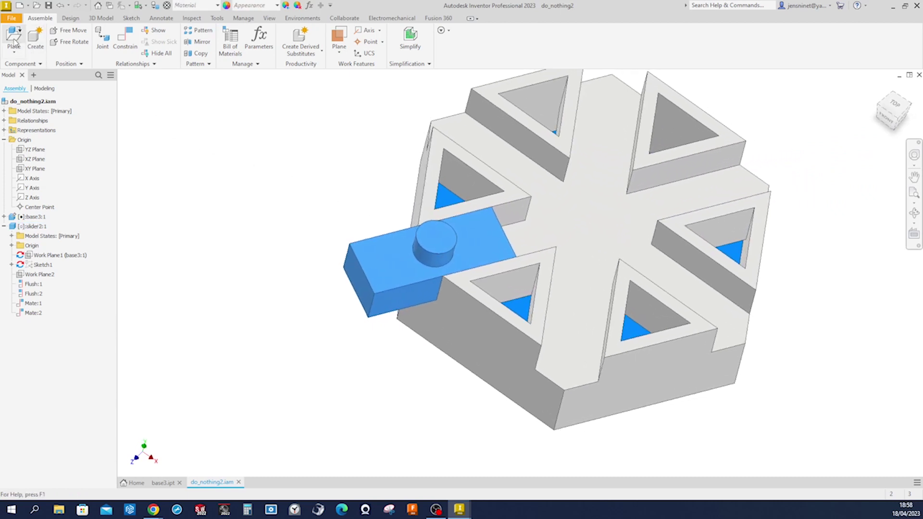
left_click(14, 39)
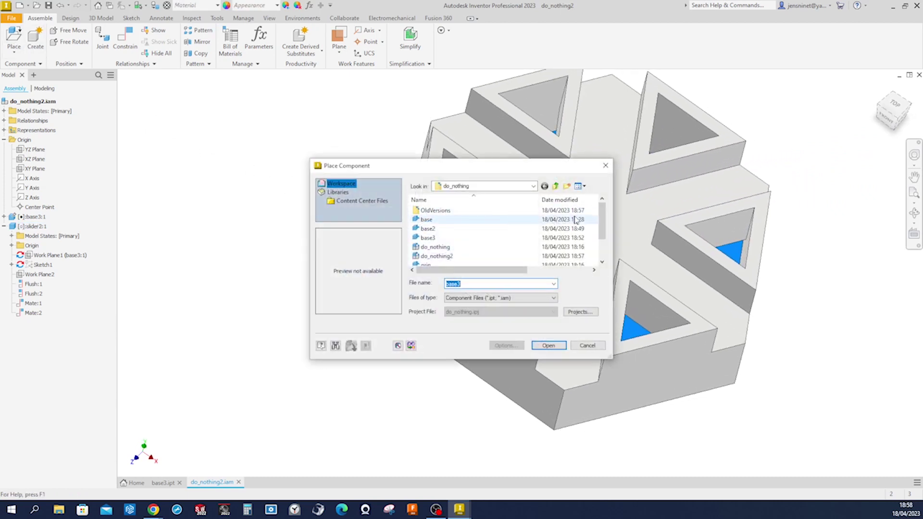
left_click(428, 237)
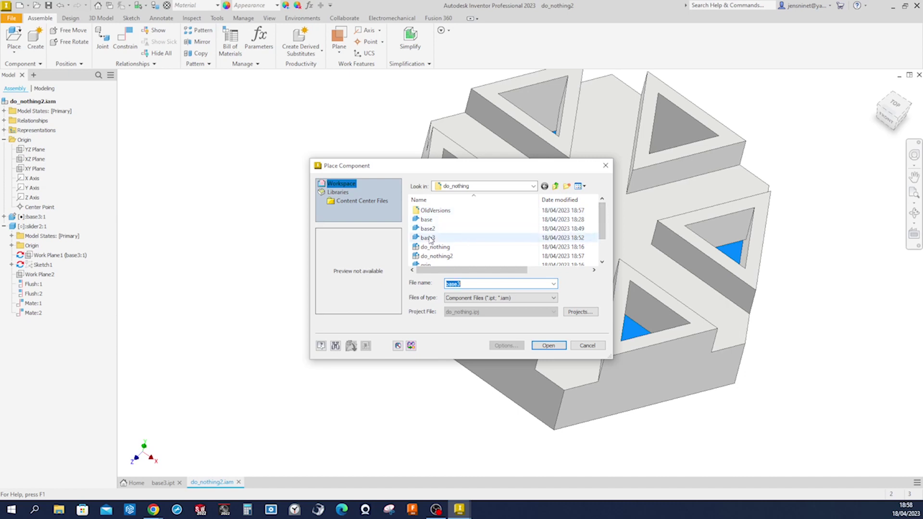
left_click(549, 346)
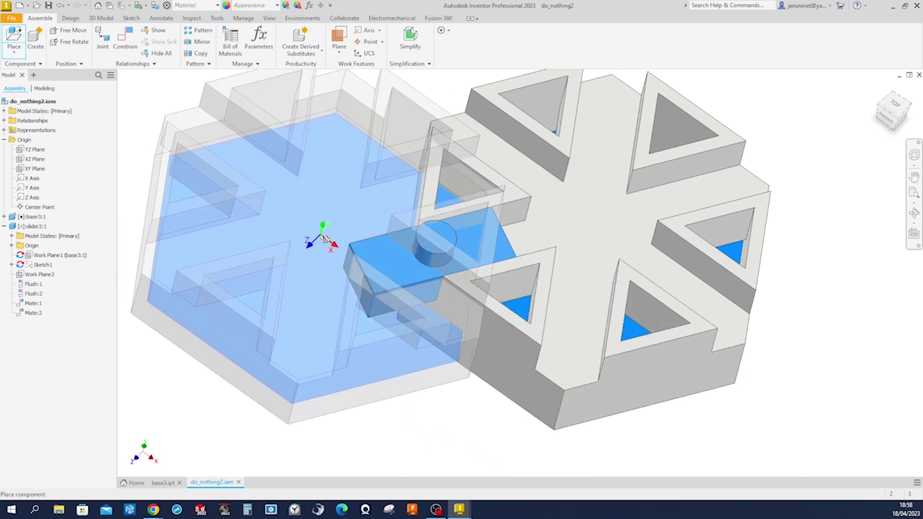
Step: Place two more instances of slider2 in the free space beside the base
left_click(15, 36)
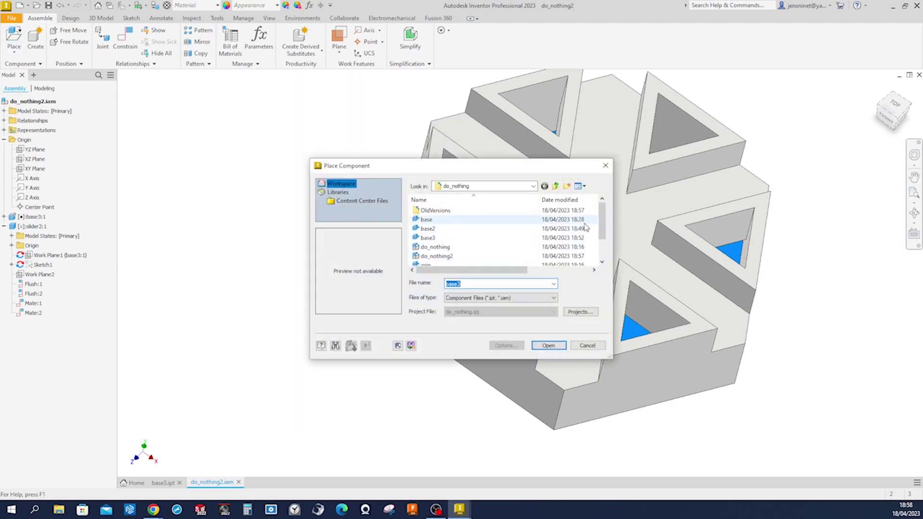
left_click_drag(601, 215, 602, 234)
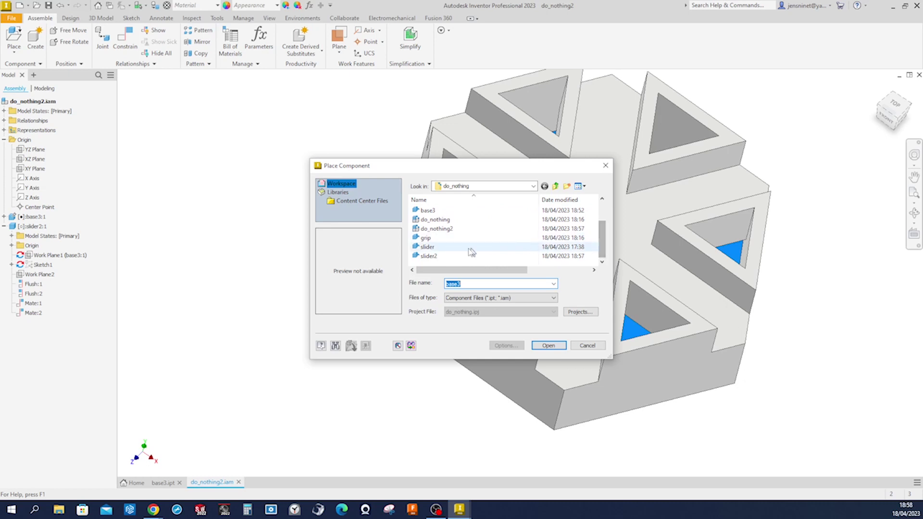
left_click(430, 256)
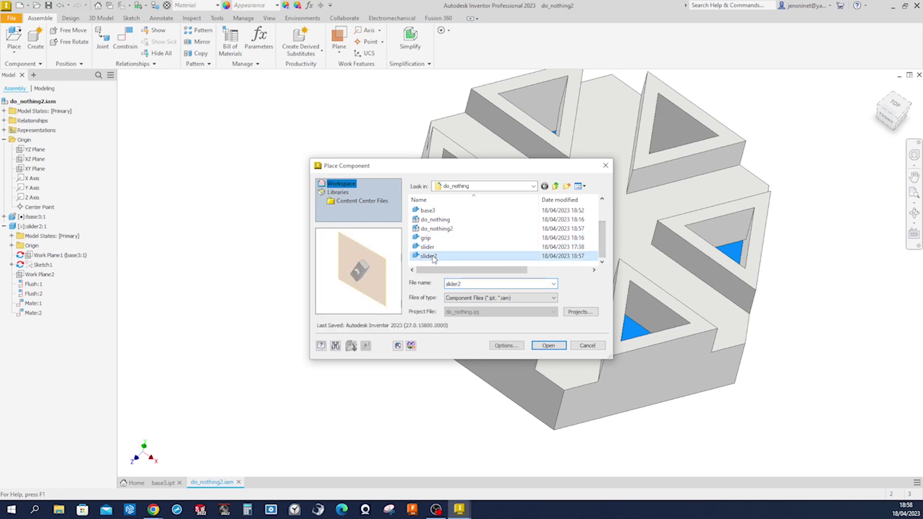
left_click(549, 345)
left_click(247, 214)
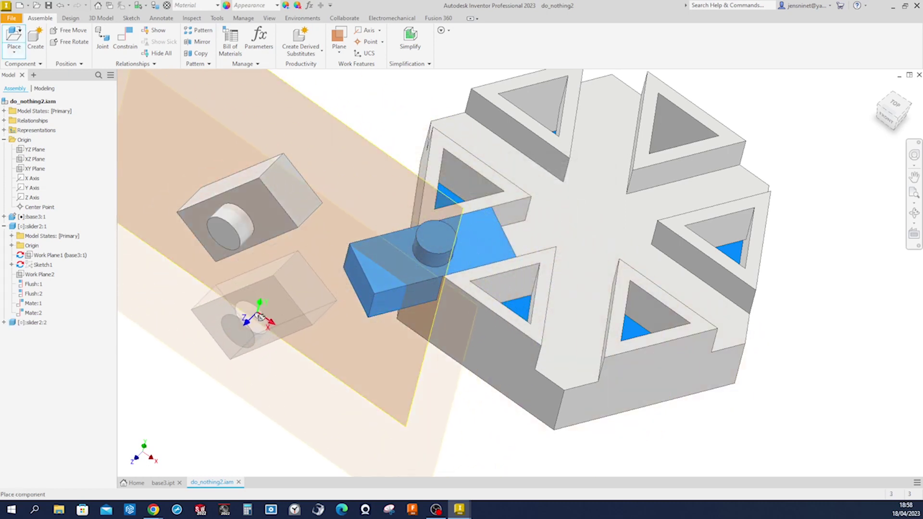
left_click(259, 393)
key("Escape")
scroll(69, 288, "down", 4)
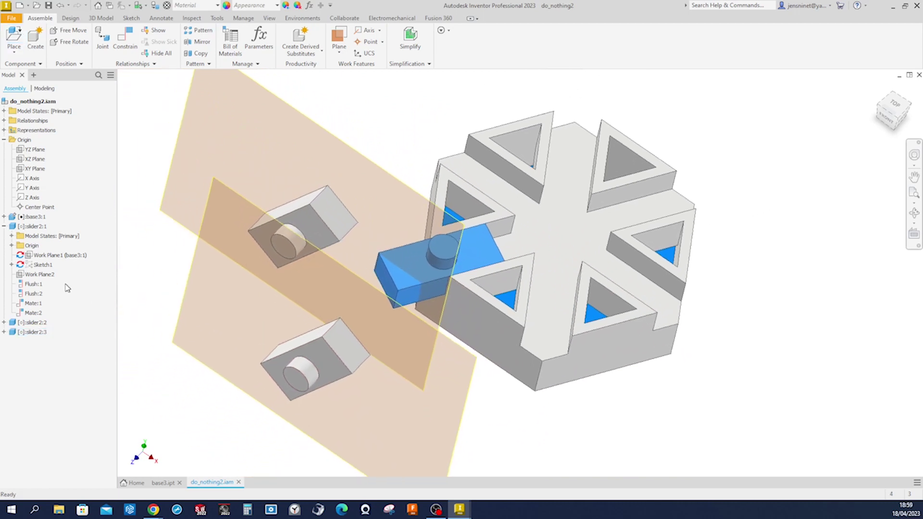
Step: Hide Work Plane1 in both new slider instances, slider2:2 and slider2:3
left_click(5, 322)
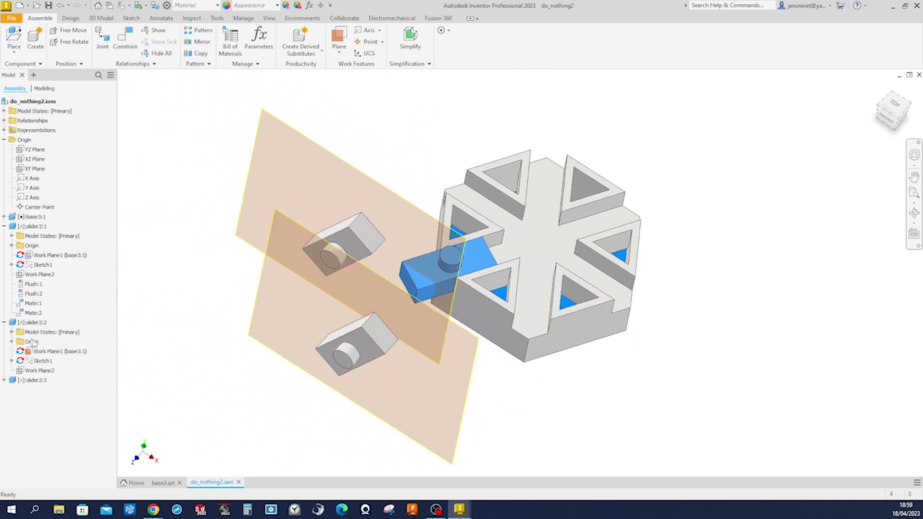
right_click(52, 356)
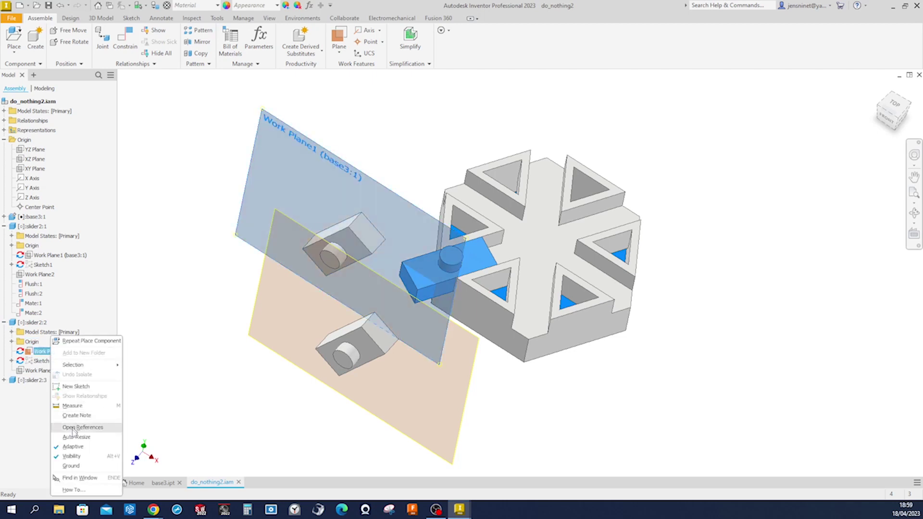
left_click(71, 457)
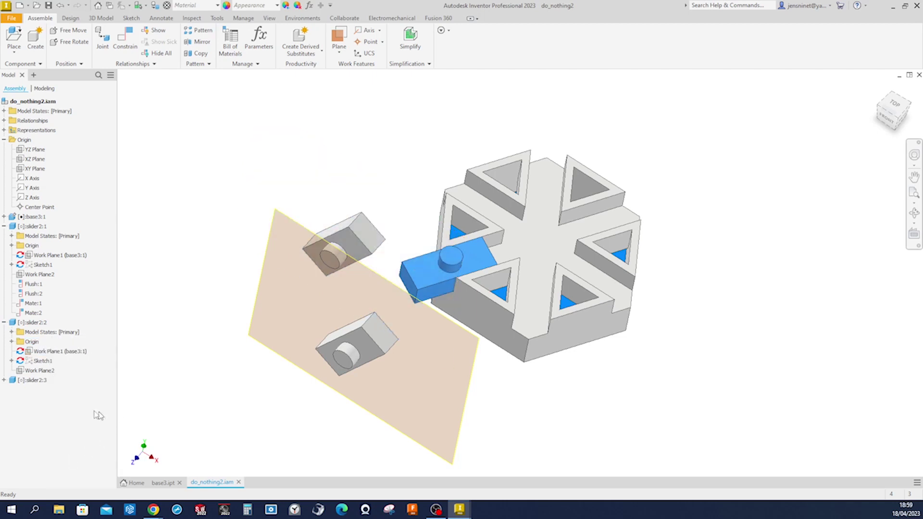
left_click(5, 380)
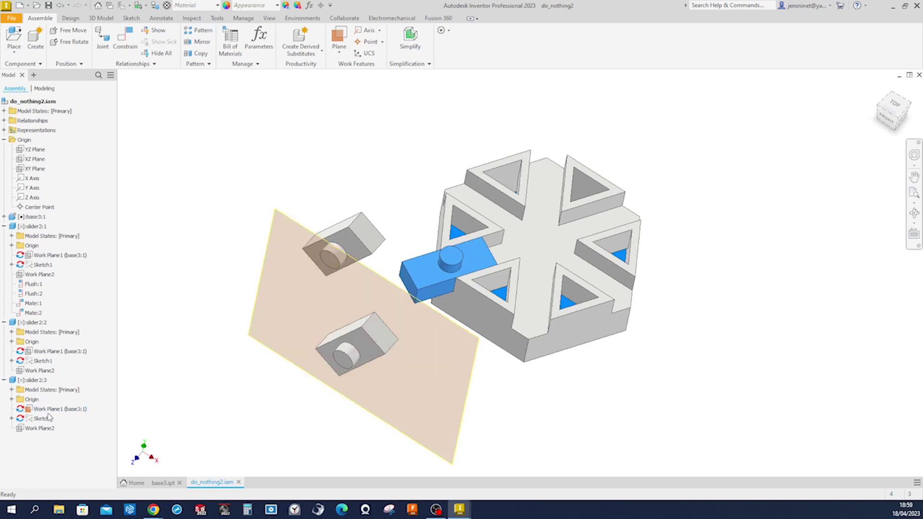
right_click(49, 410)
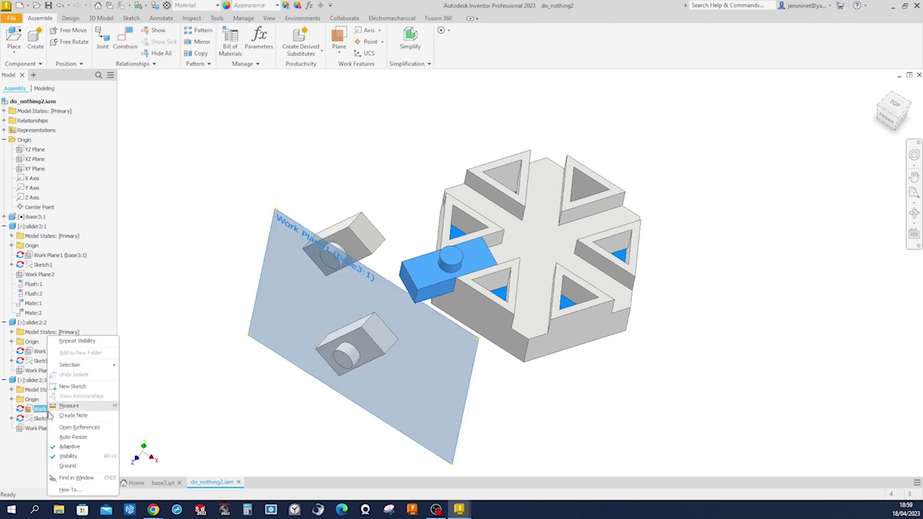
left_click(68, 457)
Step: Give the second slider, slider2:2, the Glossy - Gold appearance
middle_click_drag(198, 397, 274, 320, "shift")
scroll(274, 318, "down", 3)
scroll(388, 201, "up", 1)
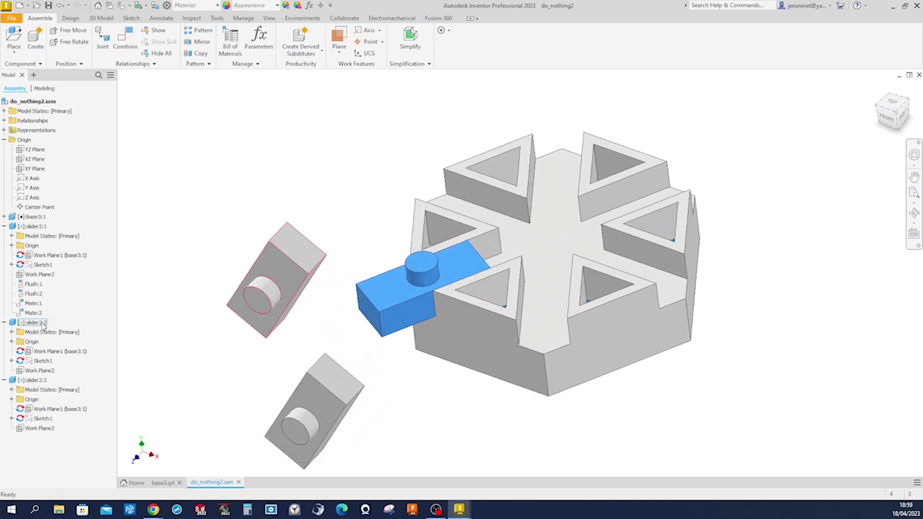
left_click(278, 5)
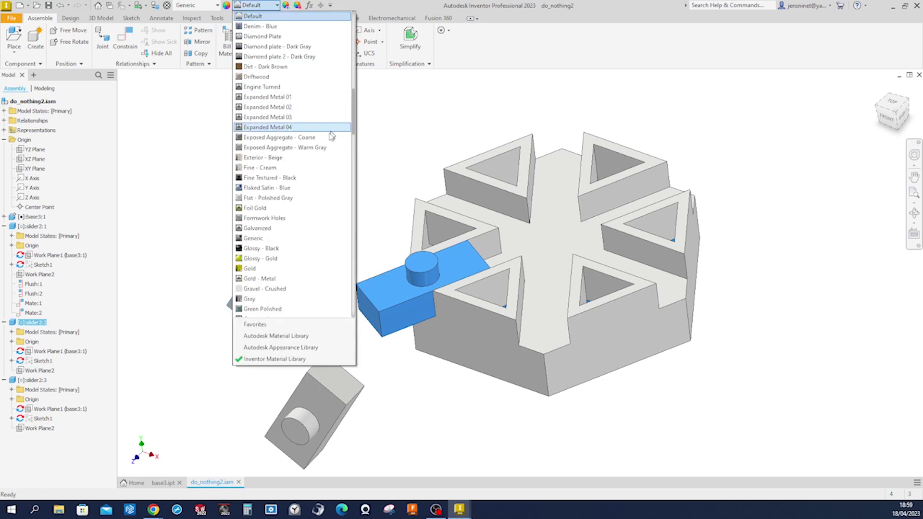
left_click(271, 258)
left_click(304, 224)
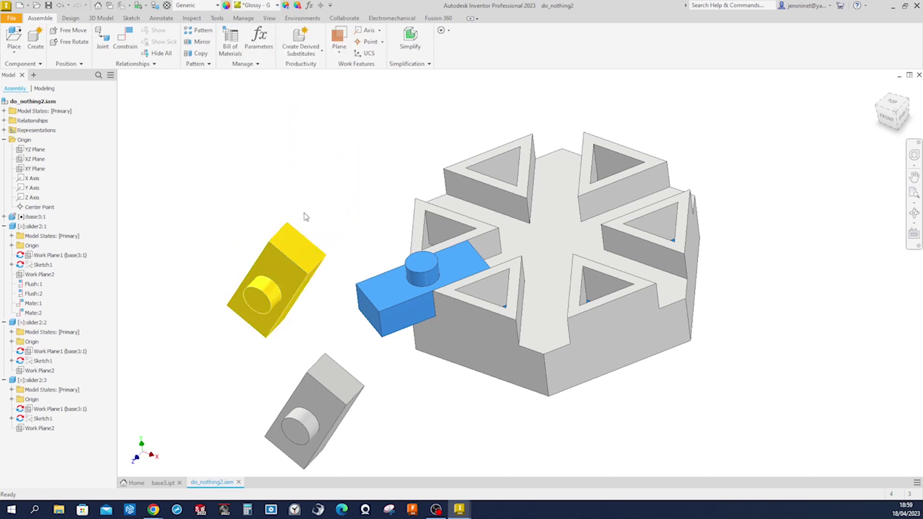
Step: Give the third slider, slider2:3, the Magenta appearance from the Inventor Material Library
left_click(47, 379)
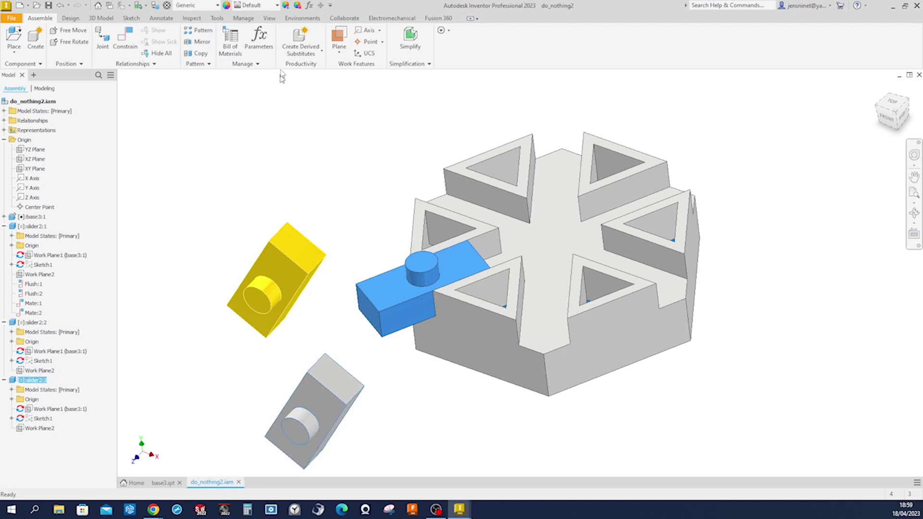
left_click(278, 6)
left_click_drag(356, 115, 363, 172)
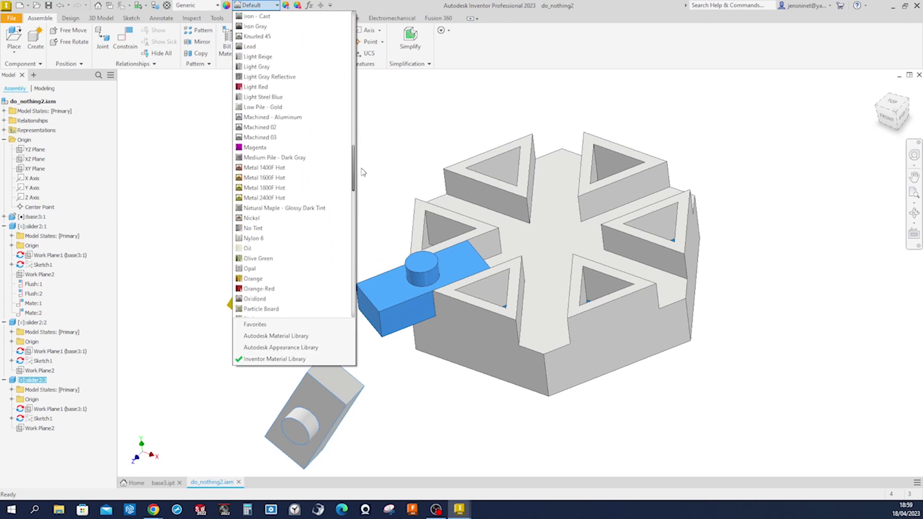
left_click(273, 148)
left_click(321, 179)
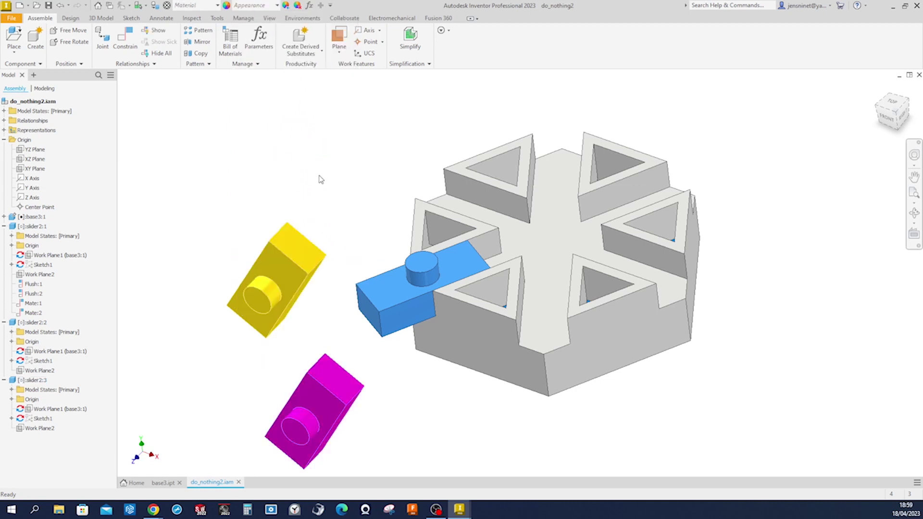
Step: Mate the underside of the yellow slider to the channel floor of the hexagonal base with zero offset
key("F6")
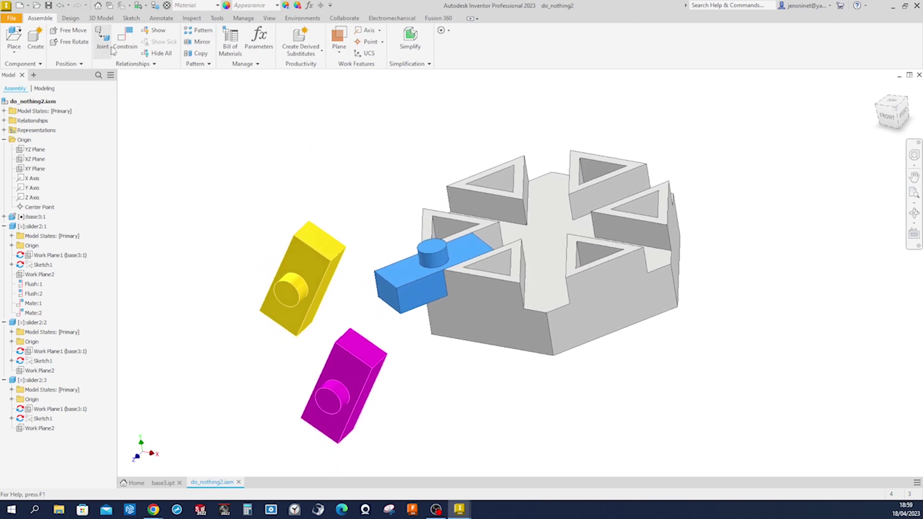
left_click(120, 44)
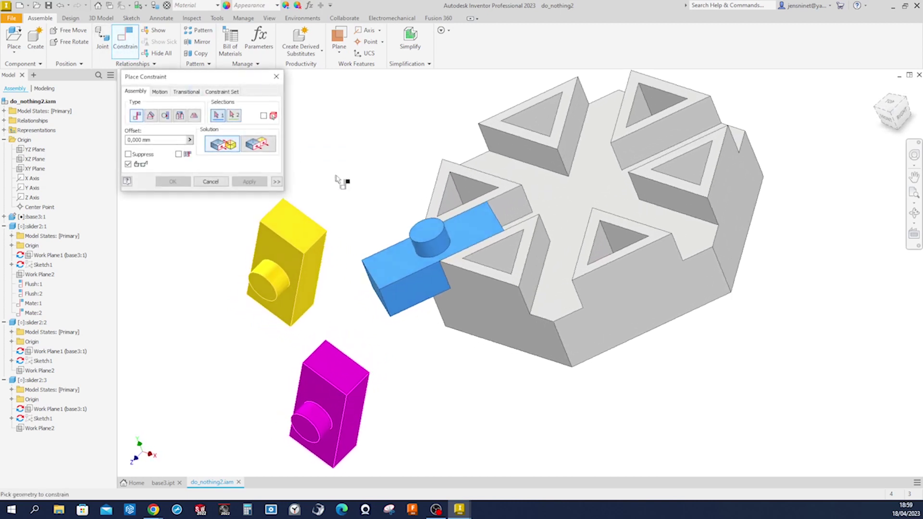
left_click(391, 180)
scroll(488, 165, "up", 3)
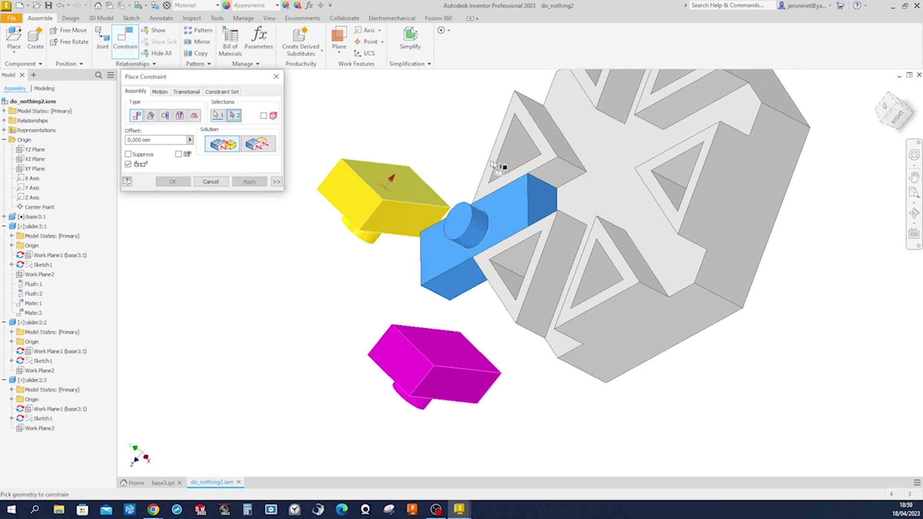
left_click(543, 166)
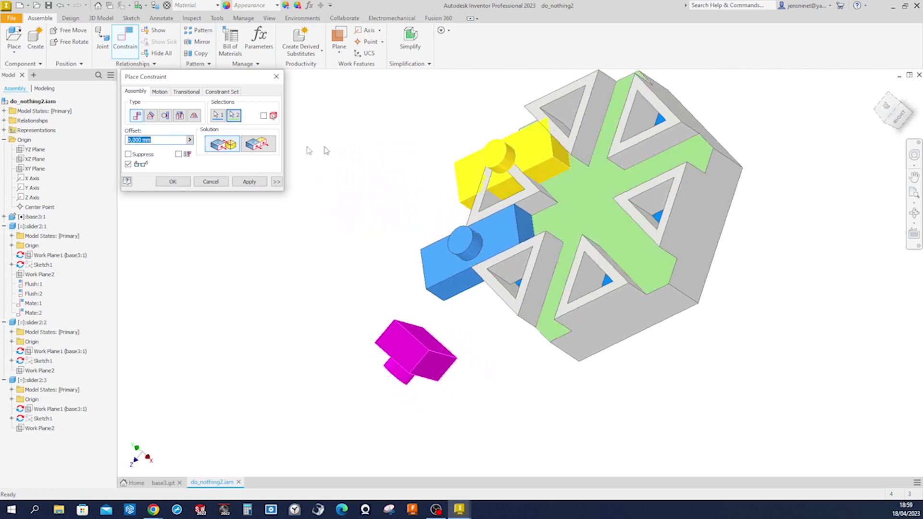
left_click(255, 183)
Step: Mate a long side face of the yellow slider to the side wall of the channel next to the blue slider's, with zero offset
scroll(543, 132, "down", 5)
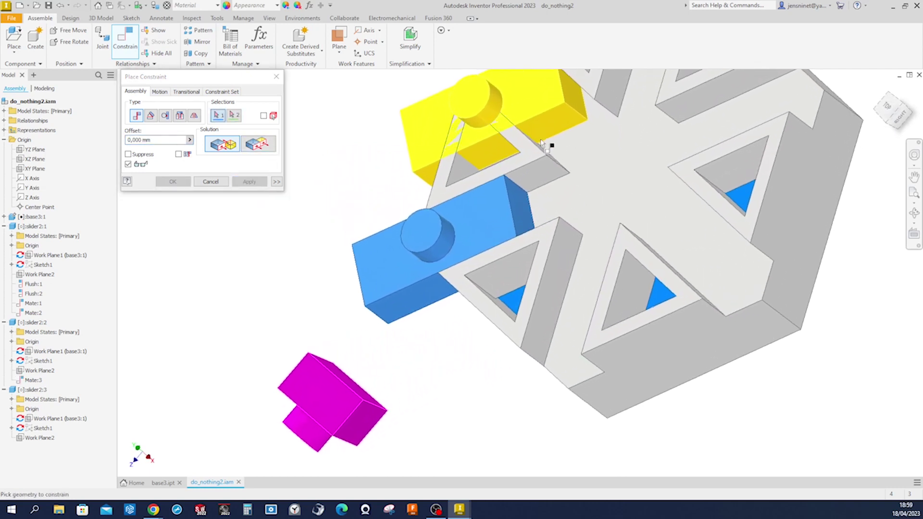
left_click(545, 131)
middle_click_drag(547, 128, 524, 167, "shift")
left_click(526, 169)
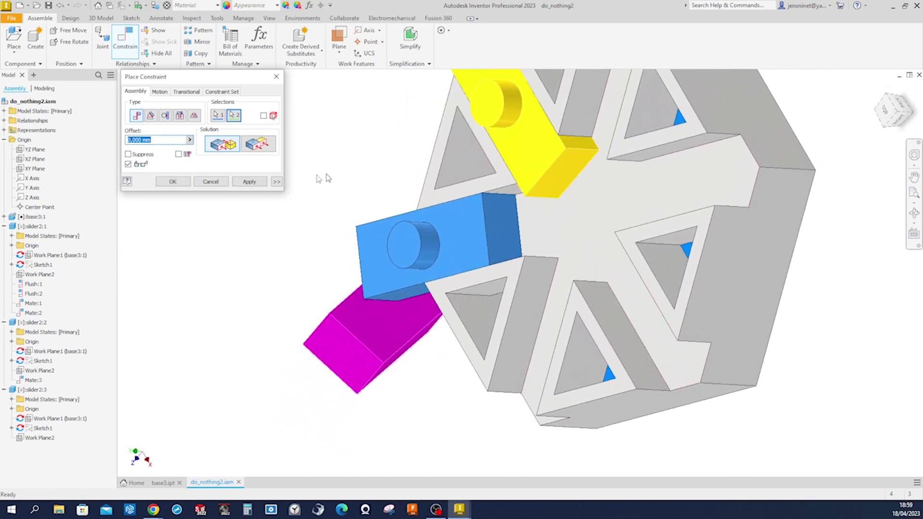
left_click(248, 182)
Step: Mate the underside of the magenta slider to the channel floor of the hexagonal base with zero offset
middle_click_drag(327, 221, 399, 280, "shift")
left_click(391, 289)
middle_click_drag(453, 286, 543, 144, "shift")
left_click(538, 138)
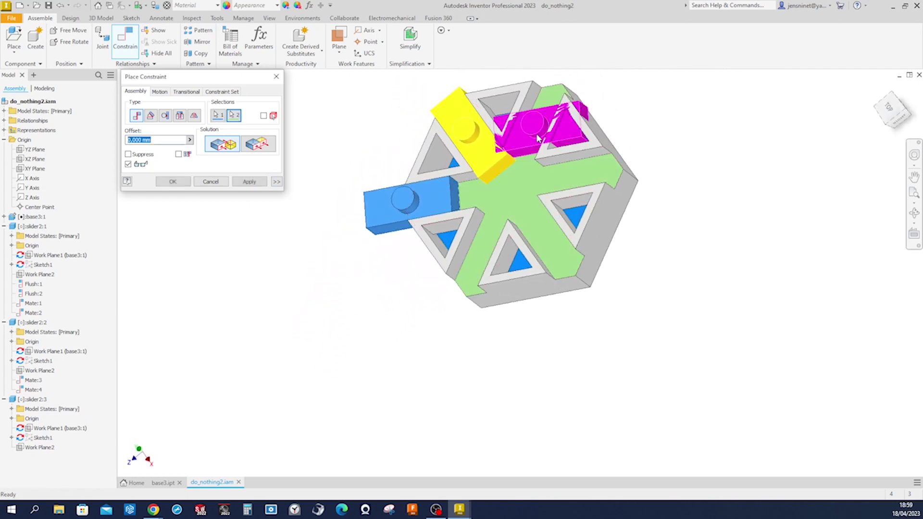
middle_click_drag(538, 138, 638, 132, "shift")
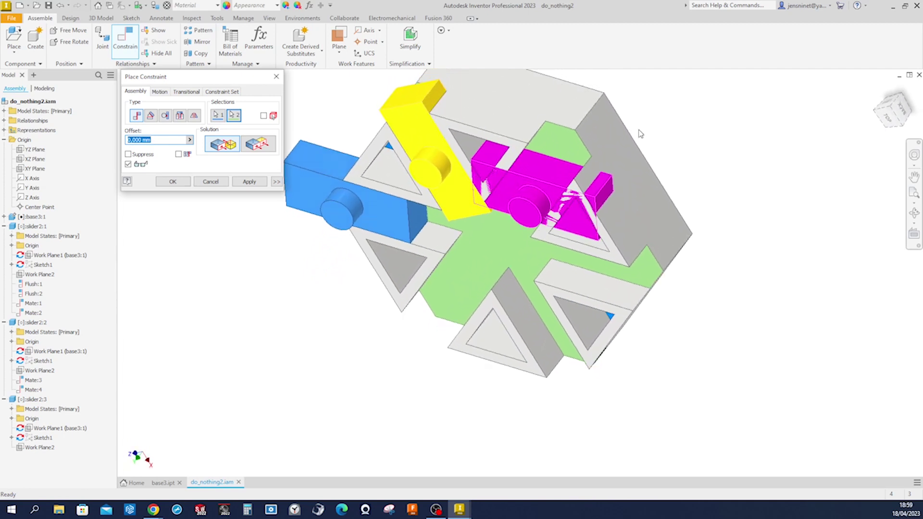